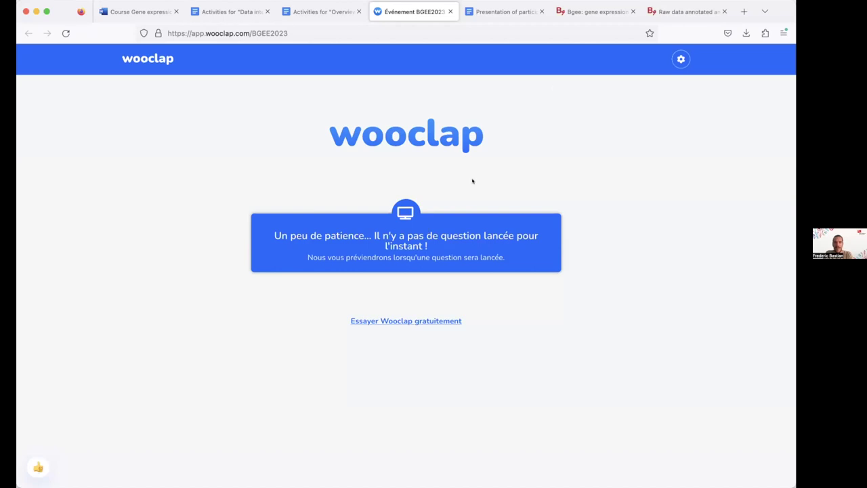
Close the Wooclap page, open Bgee's raw data annotations from the Bgee home page and look over the bulk RNA-Seq experiments.
{"action": "key", "text": "super+w"}
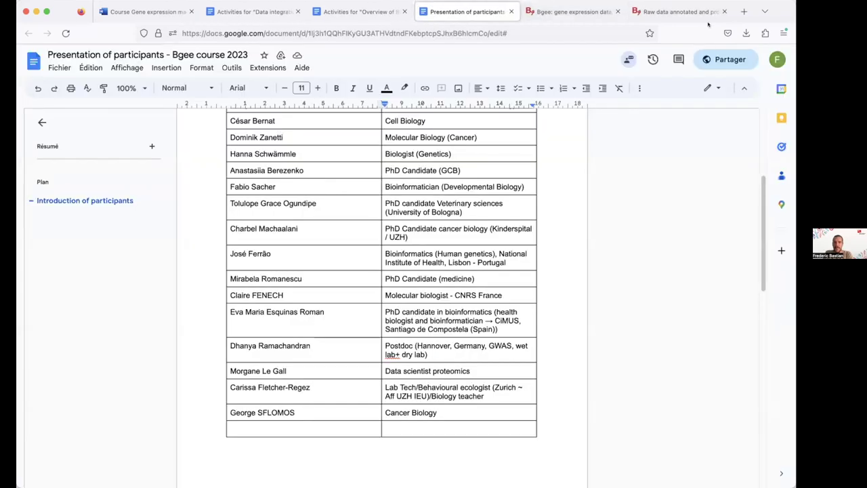
{"action": "left_click", "coordinate": [588, 13]}
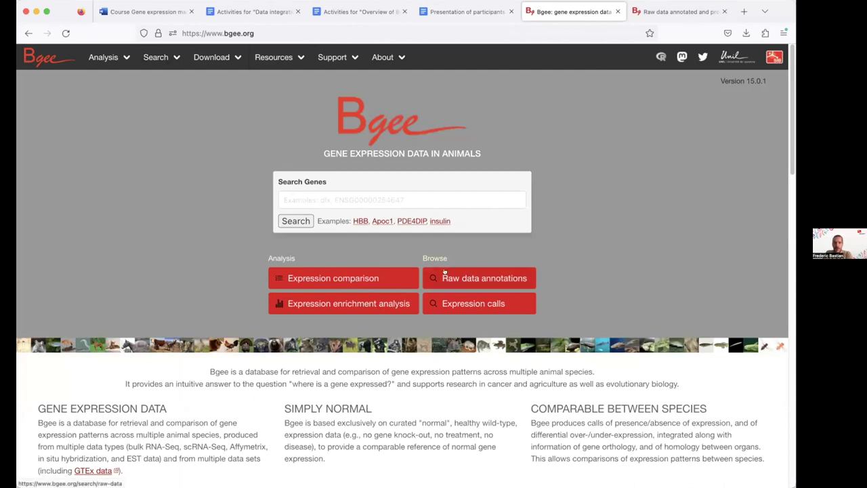
{"action": "left_click", "coordinate": [478, 273]}
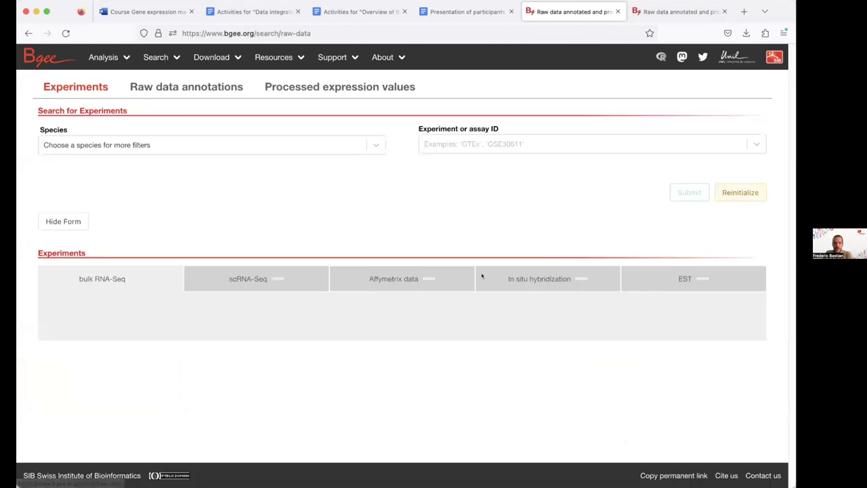
{"action": "scroll", "coordinate": [393, 251], "scroll_direction": "down", "scroll_amount": 1}
{"action": "scroll", "coordinate": [391, 252], "scroll_direction": "down", "scroll_amount": 5}
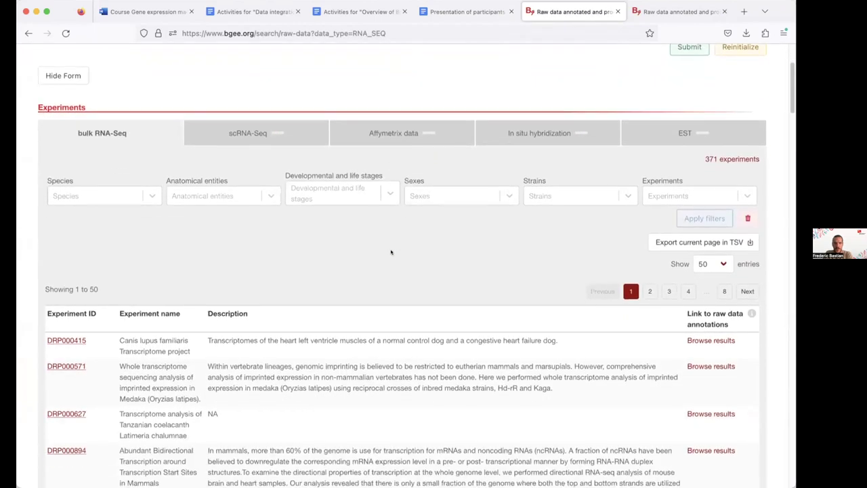
{"action": "scroll", "coordinate": [390, 252], "scroll_direction": "down", "scroll_amount": 1}
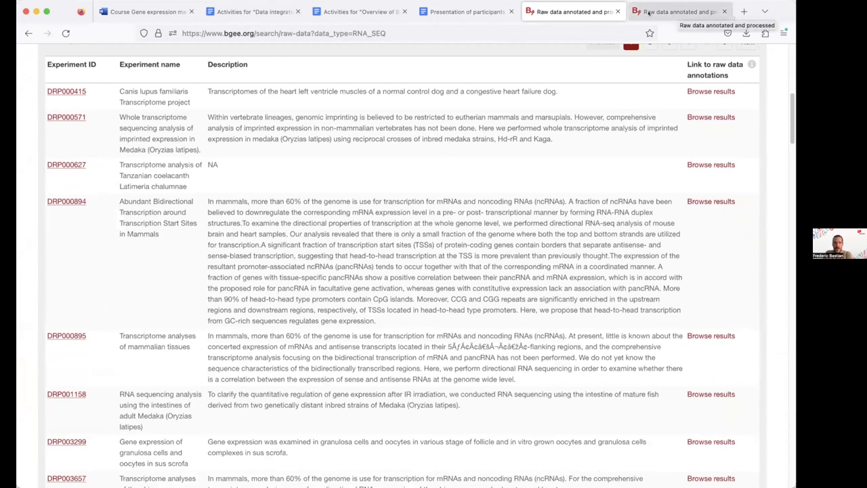
Switch to the raw data page on annotations.bgee.org and return it to its default bulk RNA-Seq experiments listing.
{"action": "left_click", "coordinate": [648, 13]}
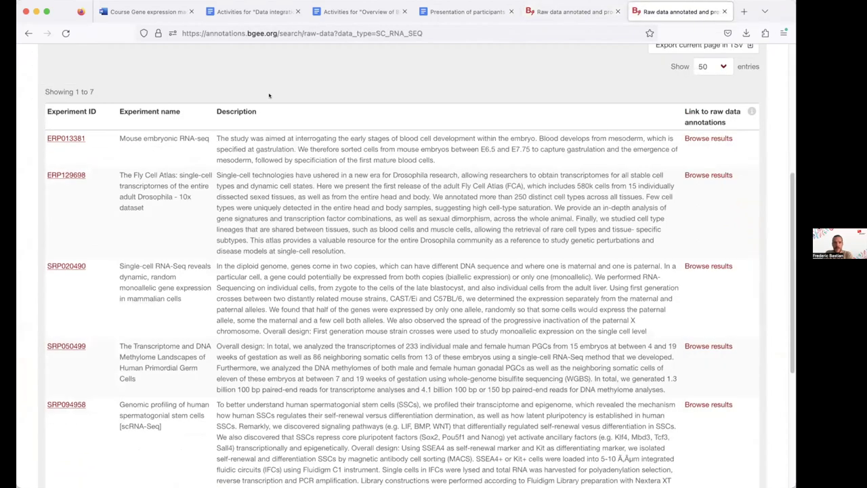
{"action": "scroll", "coordinate": [269, 95], "scroll_direction": "up", "scroll_amount": 5}
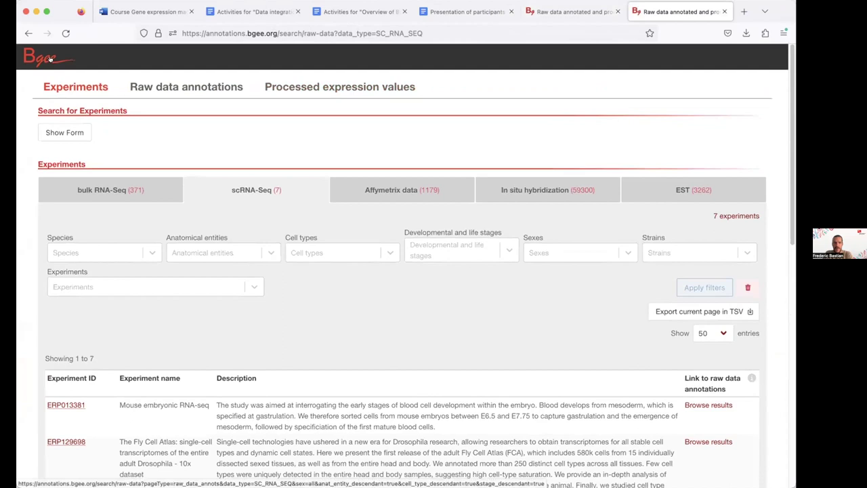
{"action": "left_click", "coordinate": [42, 59]}
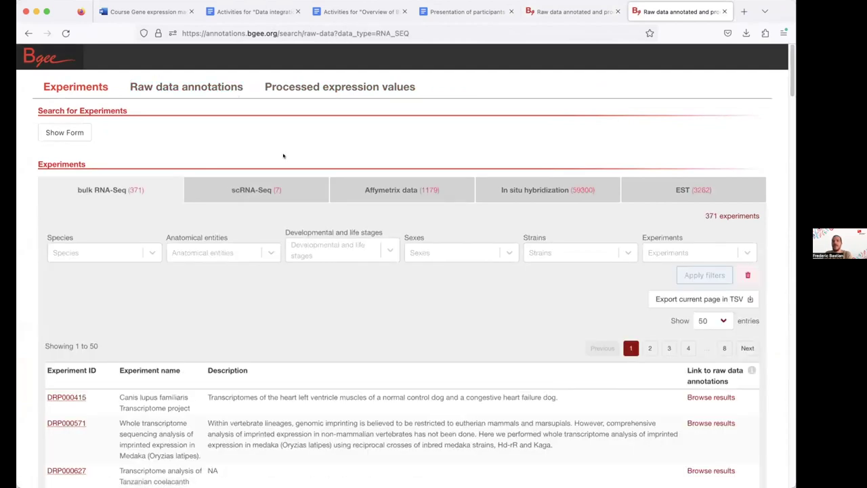
Check the search options offered on the main Bgee site and return to the annotations.bgee.org experiments page.
{"action": "left_click", "coordinate": [583, 8]}
{"action": "mouse_move", "coordinate": [152, 64]}
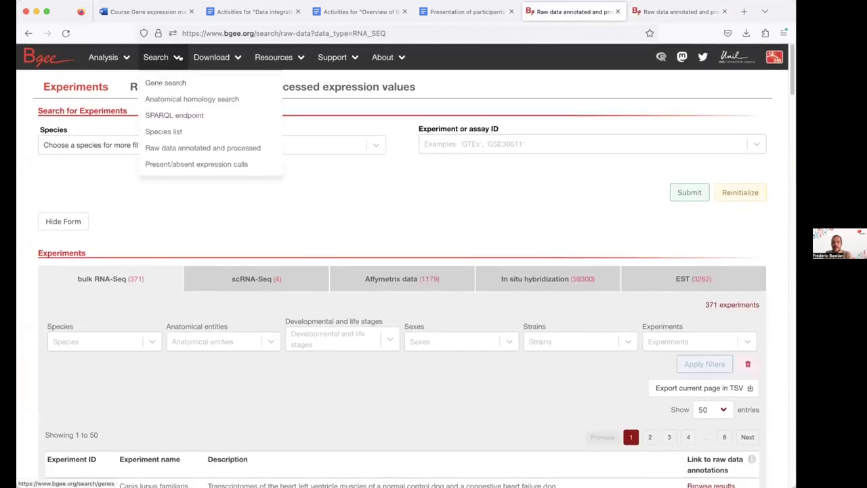
{"action": "left_click", "coordinate": [641, 8]}
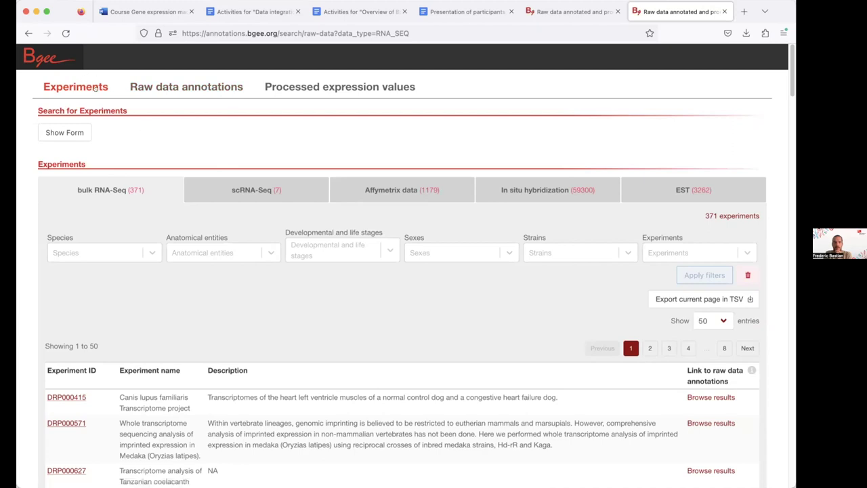
Examine the bulk RNA-Seq raw data annotations across all table columns, and view the processed expression values.
{"action": "left_click", "coordinate": [151, 85]}
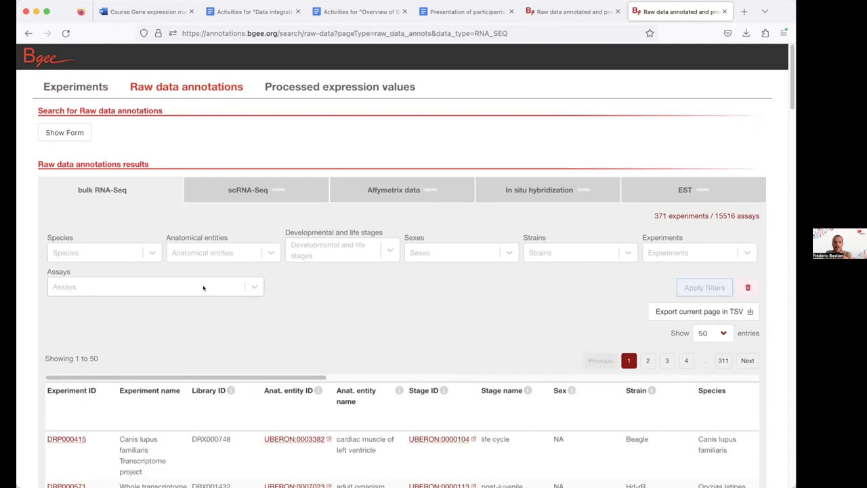
{"action": "scroll", "coordinate": [299, 434], "scroll_direction": "down", "scroll_amount": 2}
{"action": "scroll", "coordinate": [299, 434], "scroll_direction": "right", "scroll_amount": 10}
{"action": "scroll", "coordinate": [298, 434], "scroll_direction": "right", "scroll_amount": 3}
{"action": "scroll", "coordinate": [298, 434], "scroll_direction": "left", "scroll_amount": 10}
{"action": "scroll", "coordinate": [299, 434], "scroll_direction": "left", "scroll_amount": 8}
{"action": "scroll", "coordinate": [294, 228], "scroll_direction": "up", "scroll_amount": 3}
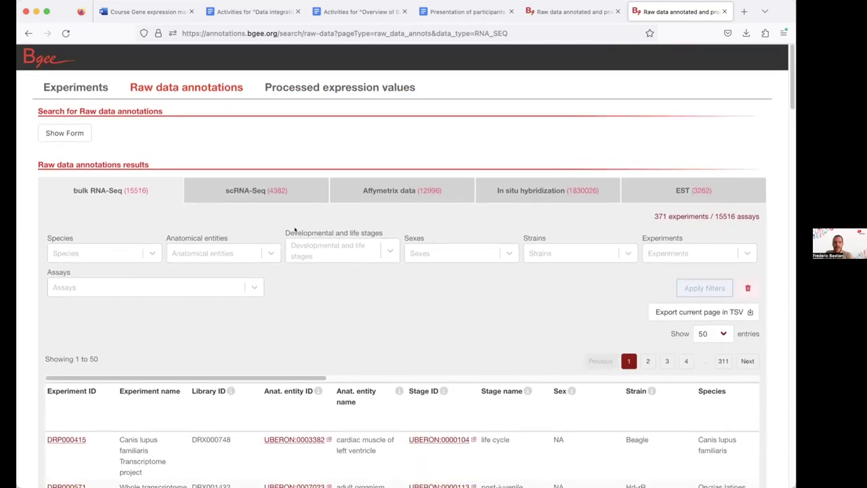
{"action": "left_click", "coordinate": [310, 91]}
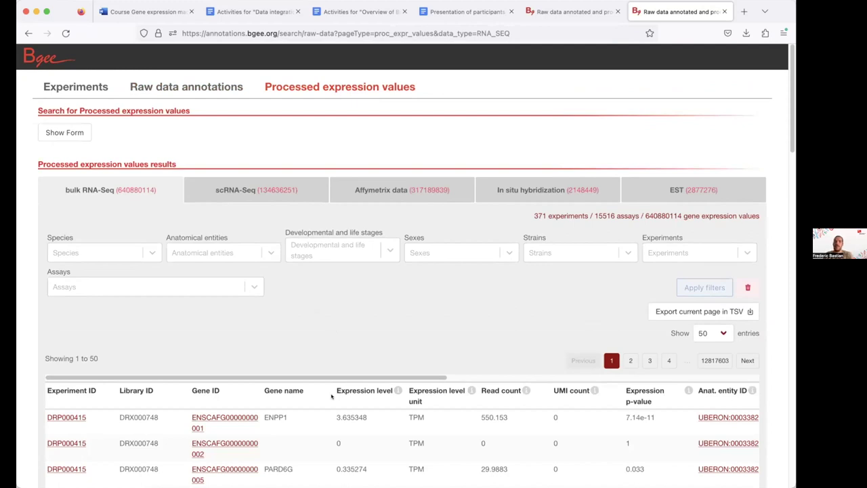
Open the Fly Cell Atlas 10x experiment ERP129698 from the list of scRNA-Seq experiments.
{"action": "left_click", "coordinate": [86, 92]}
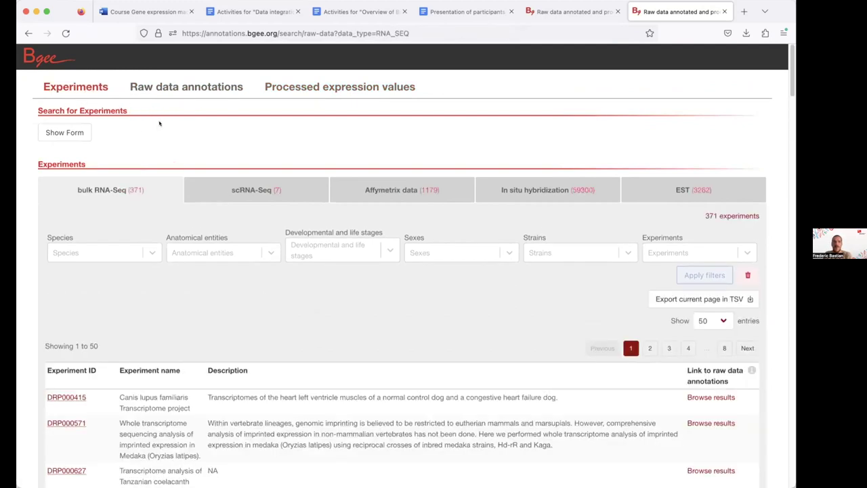
{"action": "left_click", "coordinate": [229, 189]}
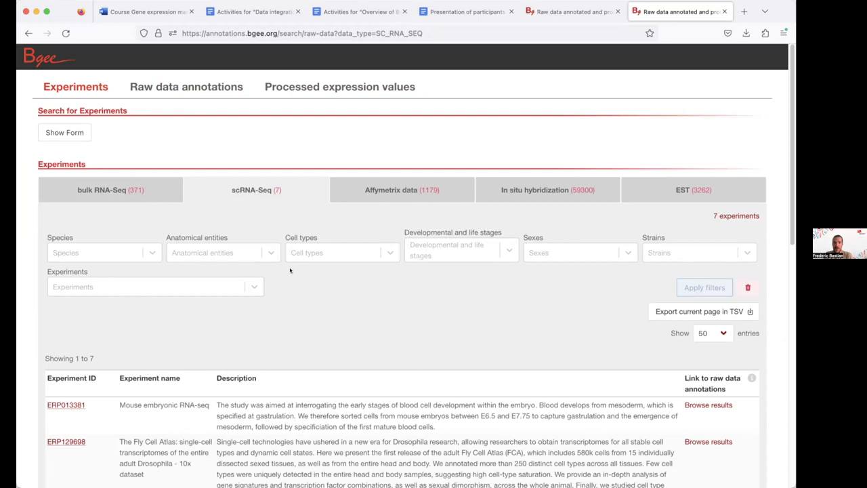
{"action": "scroll", "coordinate": [290, 270], "scroll_direction": "down", "scroll_amount": 5}
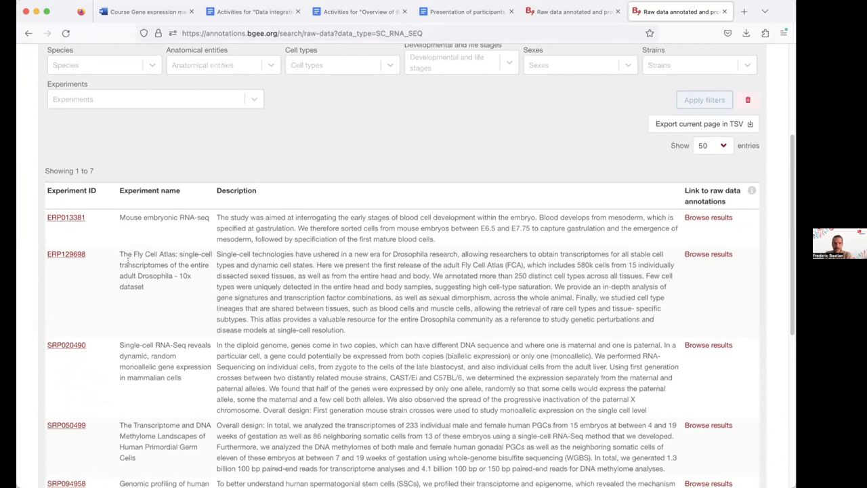
{"action": "left_click", "coordinate": [66, 254]}
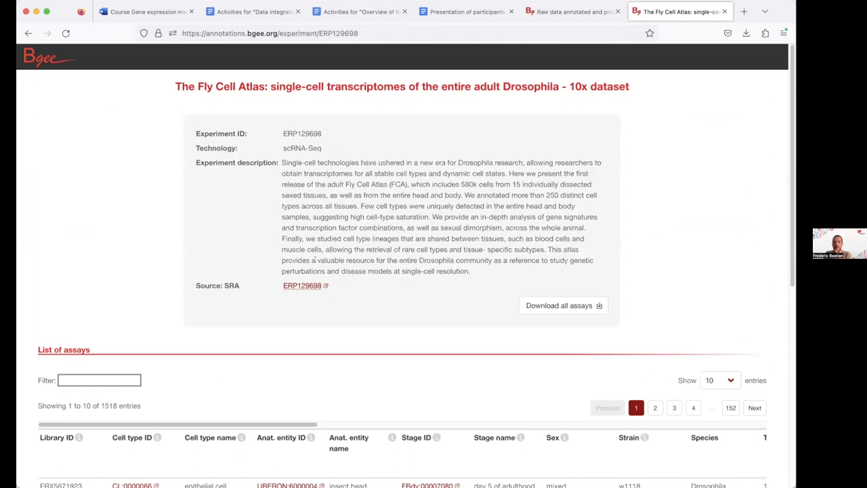
View the experiment's SRA source record at NCBI and return to its Bgee page.
{"action": "left_click", "coordinate": [303, 285]}
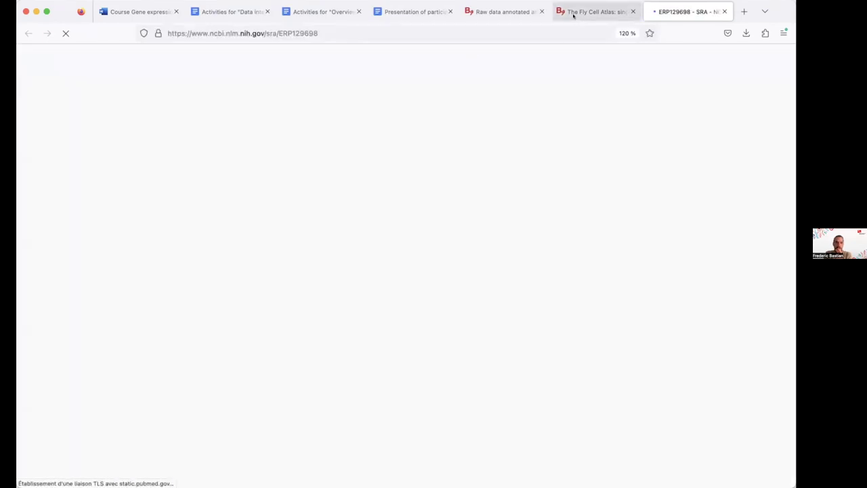
{"action": "scroll", "coordinate": [465, 215], "scroll_direction": "down", "scroll_amount": 10}
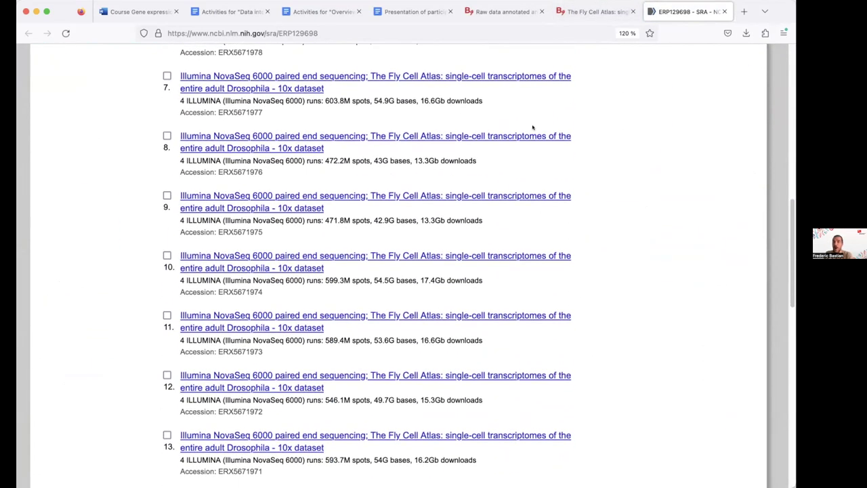
{"action": "left_click", "coordinate": [589, 12]}
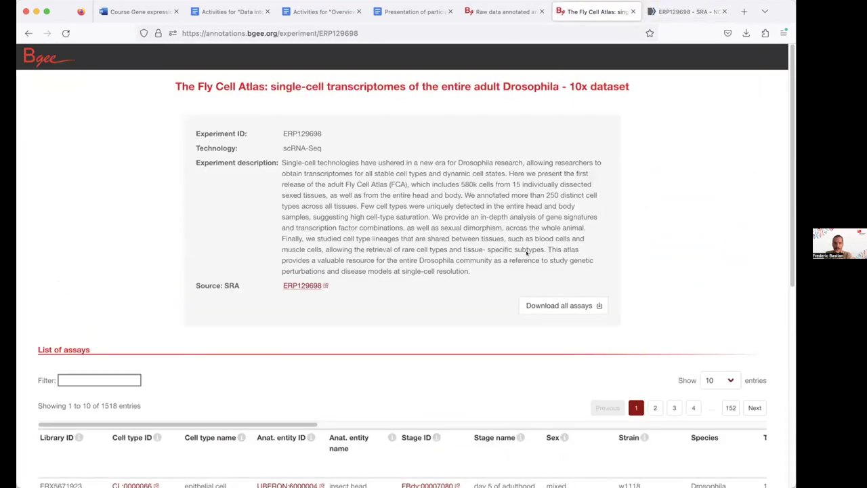
Look over the experiment's list of assays and set it to show 1000 entries per page.
{"action": "scroll", "coordinate": [527, 254], "scroll_direction": "down", "scroll_amount": 5}
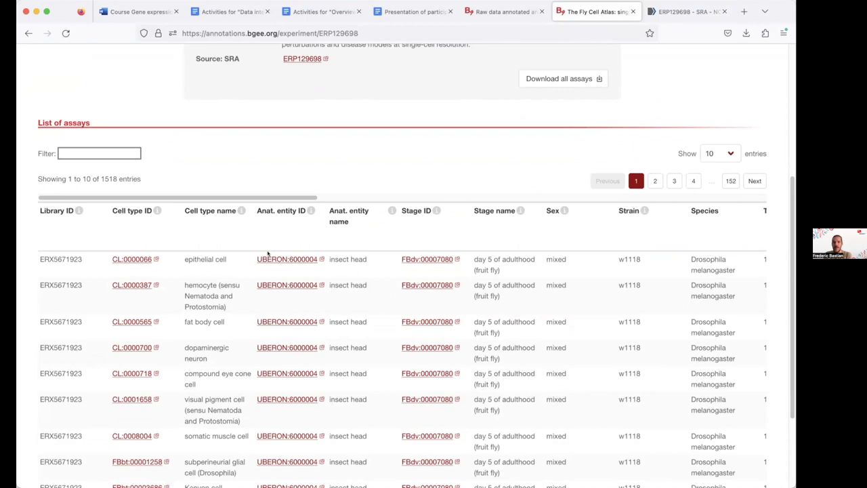
{"action": "scroll", "coordinate": [481, 178], "scroll_direction": "up", "scroll_amount": 1}
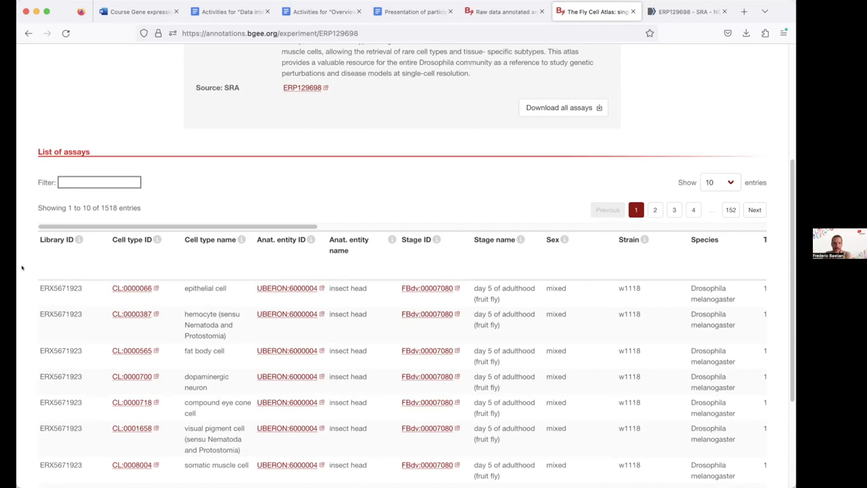
{"action": "scroll", "coordinate": [229, 318], "scroll_direction": "down", "scroll_amount": 1}
{"action": "scroll", "coordinate": [215, 304], "scroll_direction": "down", "scroll_amount": 2}
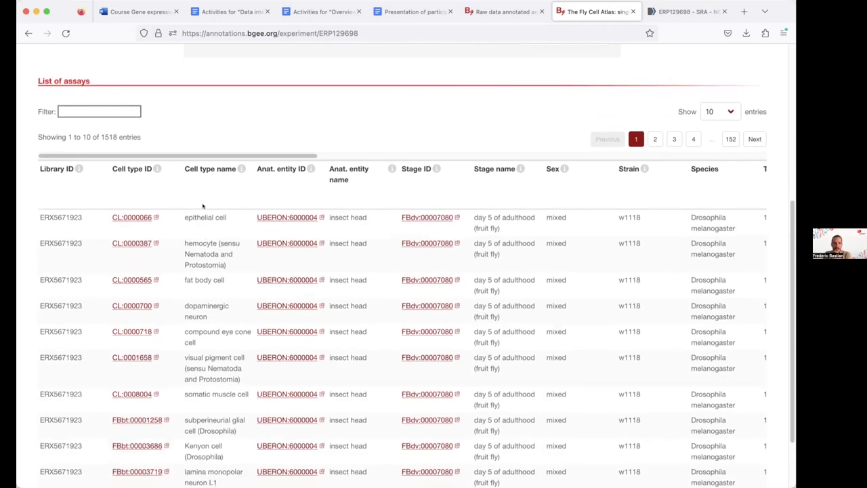
{"action": "scroll", "coordinate": [195, 268], "scroll_direction": "down", "scroll_amount": 3}
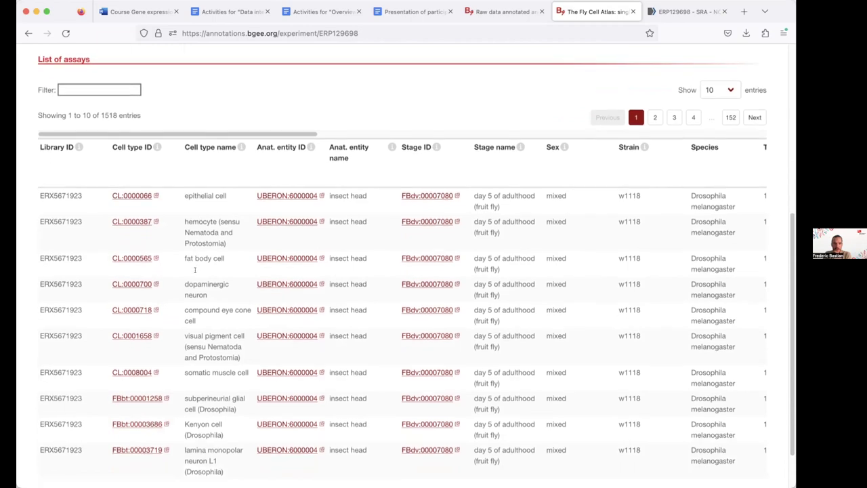
{"action": "scroll", "coordinate": [595, 310], "scroll_direction": "up", "scroll_amount": 4}
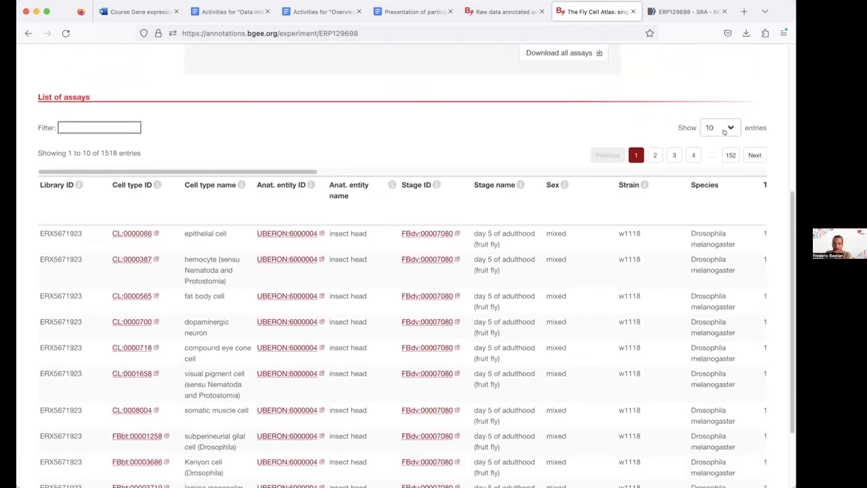
{"action": "left_click", "coordinate": [722, 130]}
{"action": "left_click", "coordinate": [711, 176]}
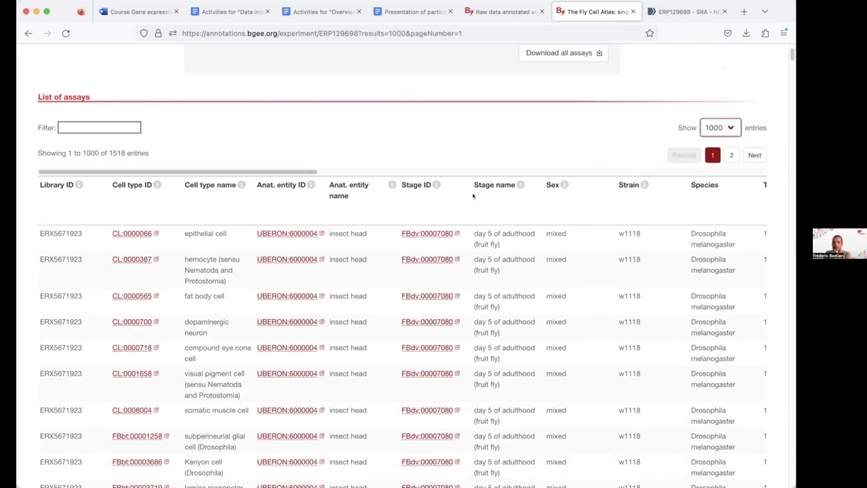
Examine the annotated cell types in the expanded list of assays for library ERX5671923.
{"action": "scroll", "coordinate": [401, 202], "scroll_direction": "down", "scroll_amount": 10}
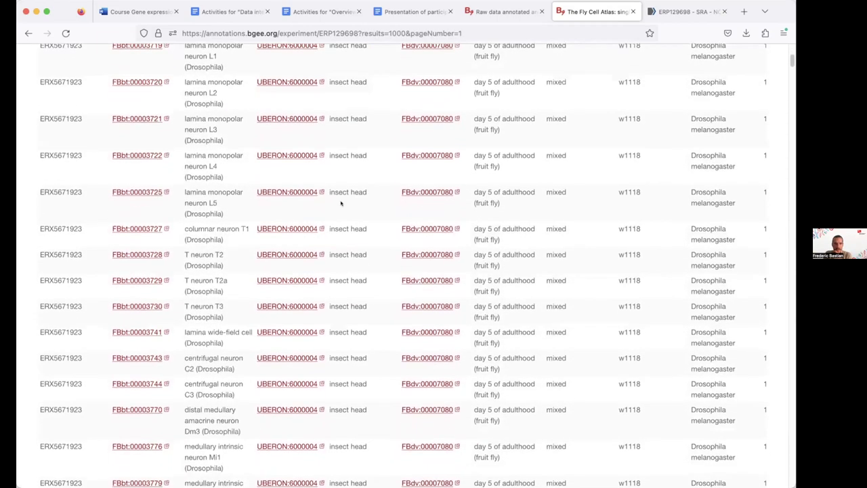
{"action": "scroll", "coordinate": [204, 252], "scroll_direction": "down", "scroll_amount": 1}
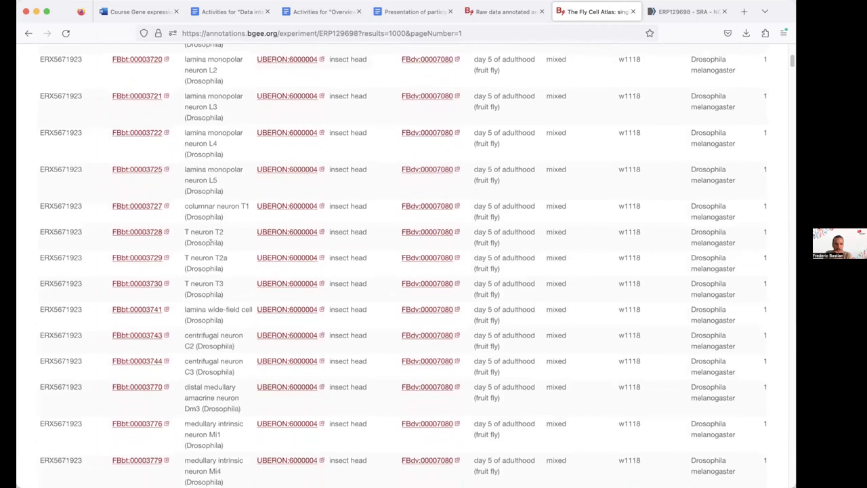
{"action": "scroll", "coordinate": [211, 296], "scroll_direction": "down", "scroll_amount": 5}
{"action": "scroll", "coordinate": [210, 296], "scroll_direction": "down", "scroll_amount": 5}
{"action": "scroll", "coordinate": [424, 231], "scroll_direction": "down", "scroll_amount": 6}
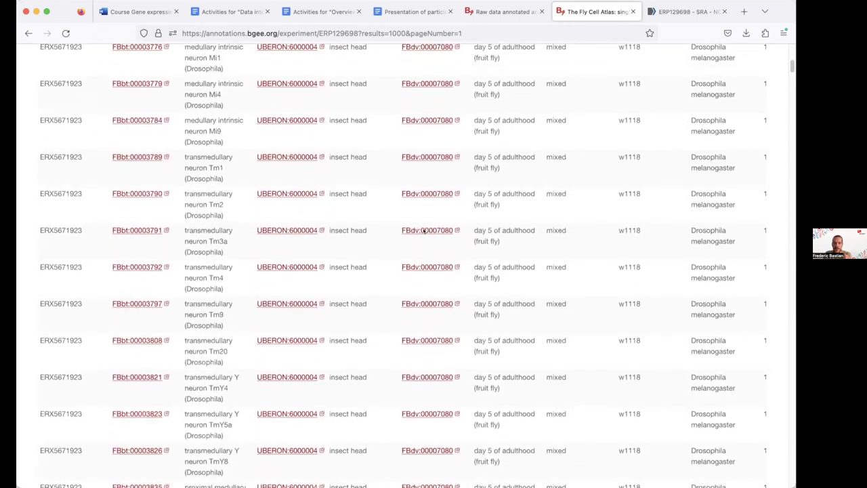
{"action": "scroll", "coordinate": [367, 317], "scroll_direction": "down", "scroll_amount": 3}
{"action": "scroll", "coordinate": [343, 359], "scroll_direction": "down", "scroll_amount": 3}
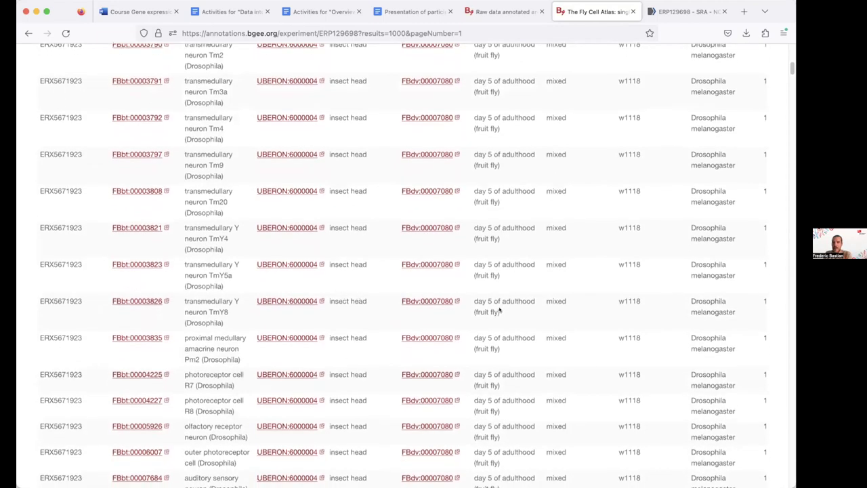
Examine the remaining assay columns, from stage and technology through to the links to processed expression values.
{"action": "scroll", "coordinate": [522, 312], "scroll_direction": "right", "scroll_amount": 4}
{"action": "scroll", "coordinate": [522, 313], "scroll_direction": "right", "scroll_amount": 6}
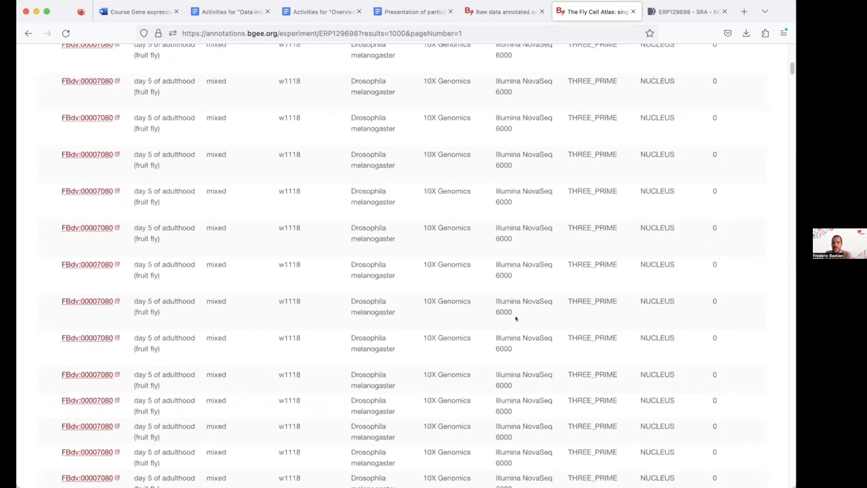
{"action": "scroll", "coordinate": [617, 277], "scroll_direction": "up", "scroll_amount": 20}
{"action": "scroll", "coordinate": [602, 319], "scroll_direction": "down", "scroll_amount": 4}
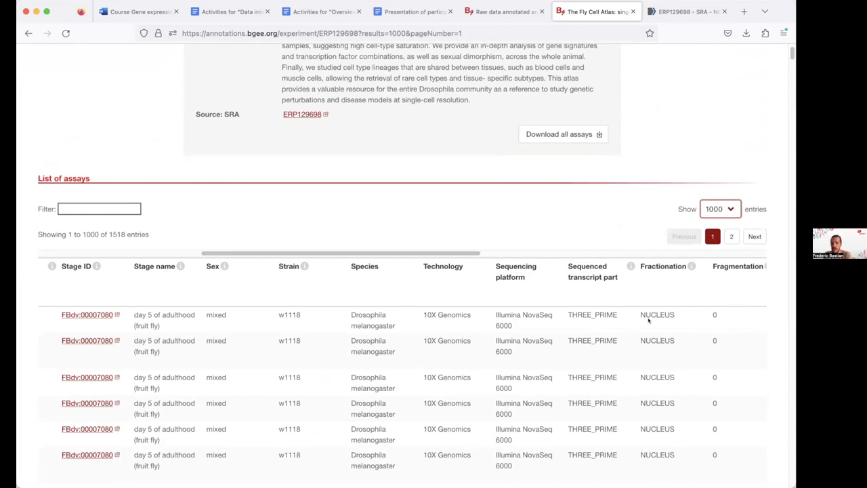
{"action": "scroll", "coordinate": [654, 327], "scroll_direction": "right", "scroll_amount": 5}
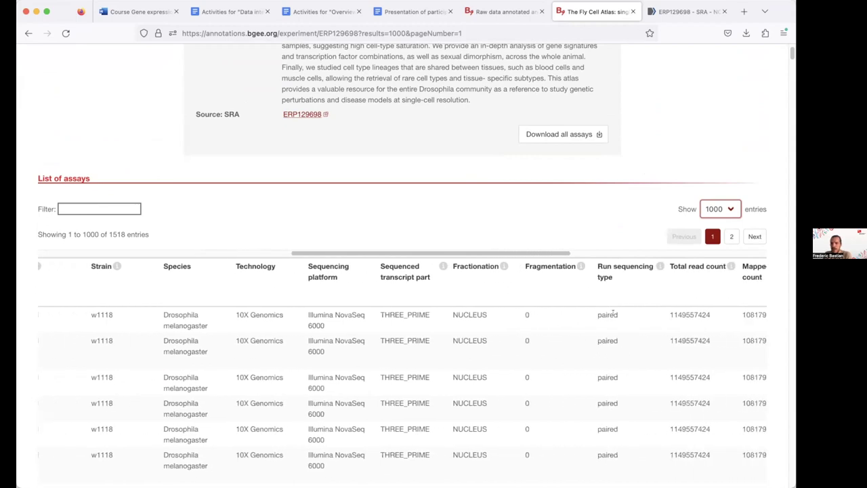
{"action": "scroll", "coordinate": [615, 316], "scroll_direction": "left", "scroll_amount": 4}
{"action": "scroll", "coordinate": [615, 315], "scroll_direction": "right", "scroll_amount": 3}
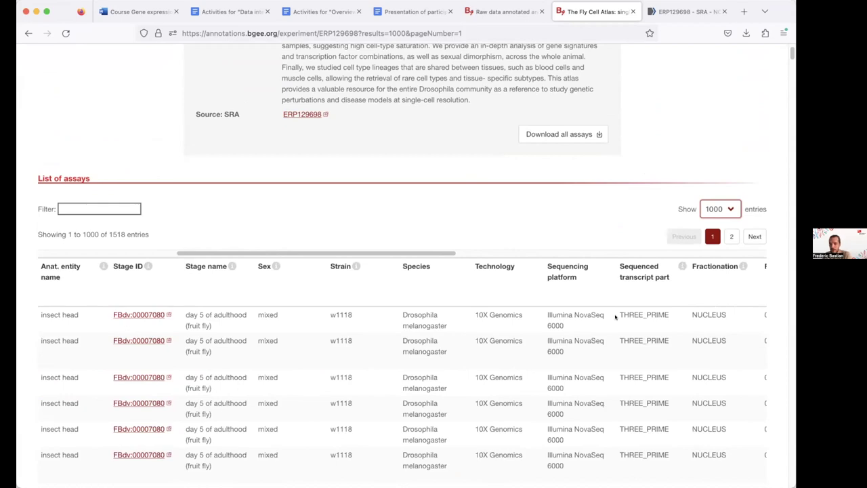
{"action": "scroll", "coordinate": [615, 316], "scroll_direction": "right", "scroll_amount": 10}
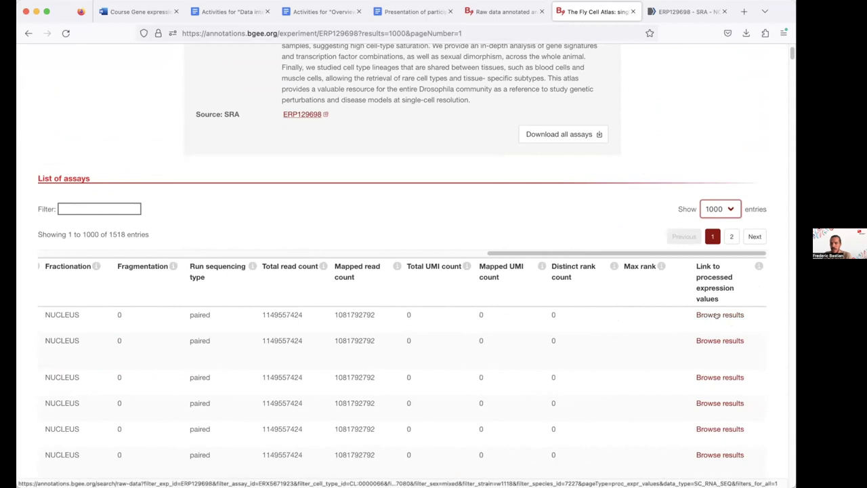
Open the processed expression values for the first assay listed under library ERX5671923 and examine the gene, expression and condition columns.
{"action": "left_click", "coordinate": [717, 315]}
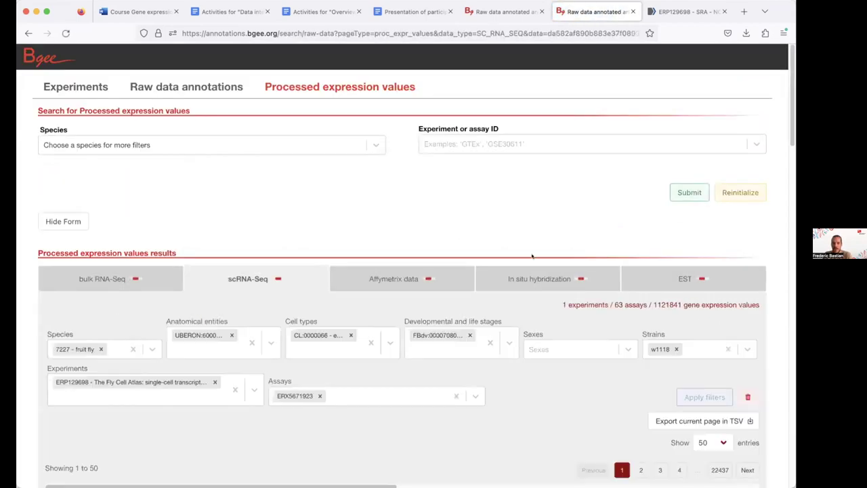
{"action": "scroll", "coordinate": [406, 230], "scroll_direction": "down", "scroll_amount": 4}
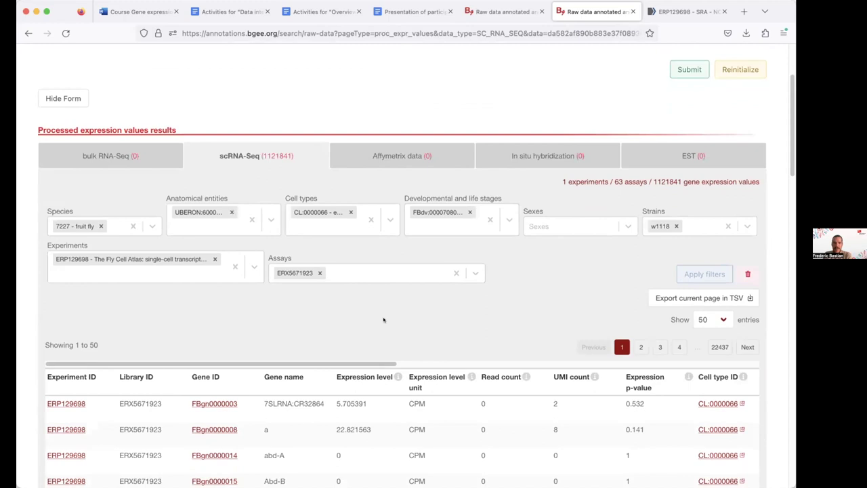
{"action": "scroll", "coordinate": [383, 320], "scroll_direction": "down", "scroll_amount": 3}
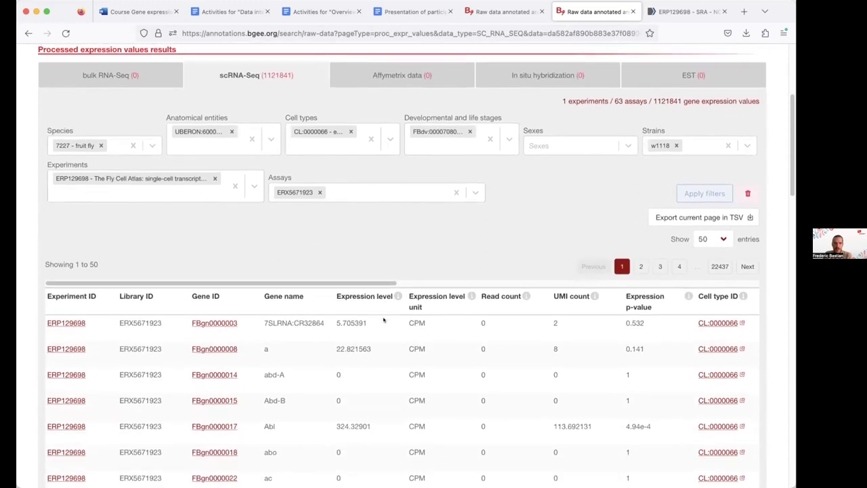
{"action": "scroll", "coordinate": [232, 304], "scroll_direction": "down", "scroll_amount": 4}
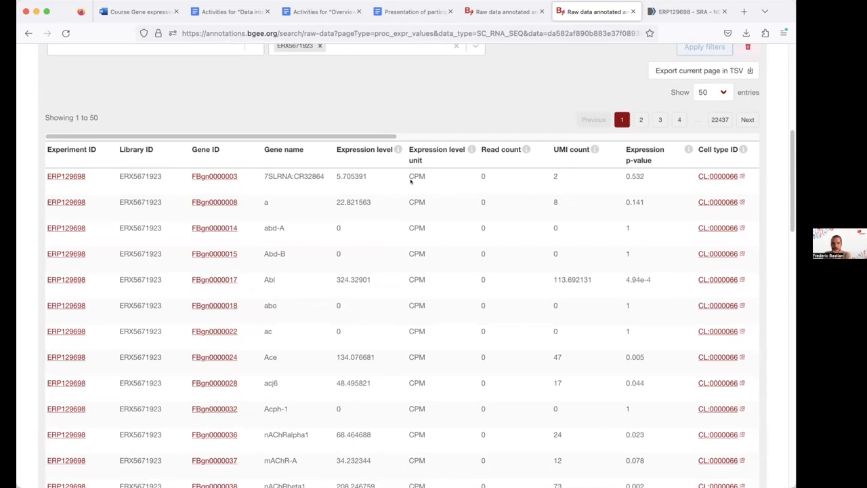
{"action": "scroll", "coordinate": [579, 201], "scroll_direction": "right", "scroll_amount": 1}
{"action": "scroll", "coordinate": [580, 201], "scroll_direction": "right", "scroll_amount": 10}
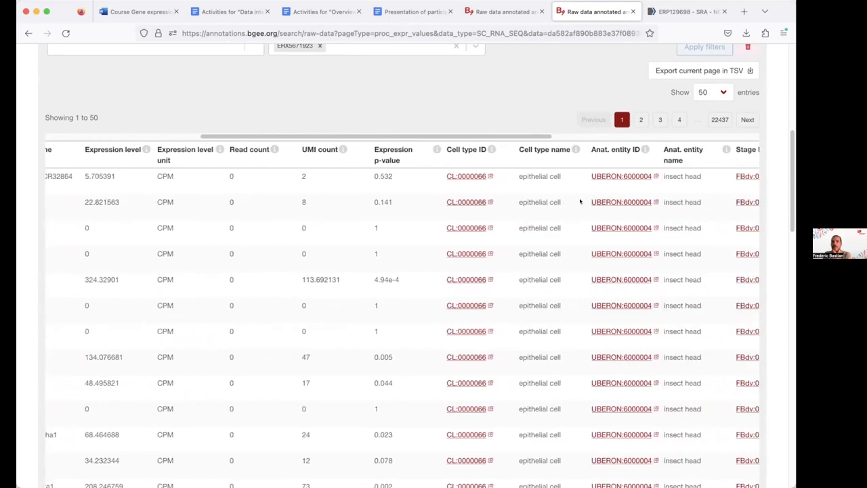
{"action": "scroll", "coordinate": [577, 199], "scroll_direction": "right", "scroll_amount": 5}
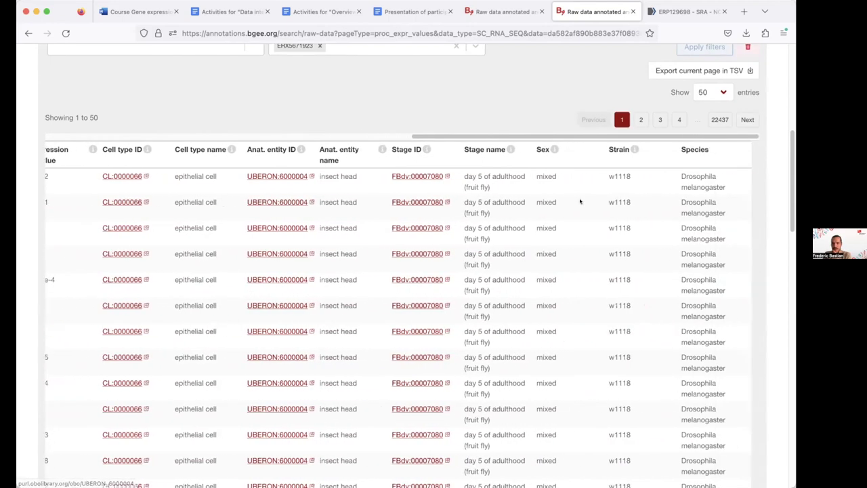
{"action": "scroll", "coordinate": [455, 179], "scroll_direction": "left", "scroll_amount": 15}
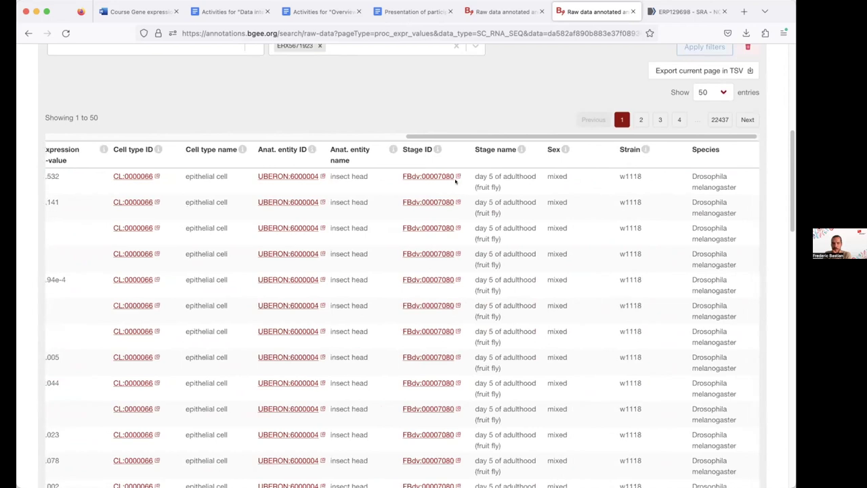
{"action": "scroll", "coordinate": [397, 121], "scroll_direction": "up", "scroll_amount": 5}
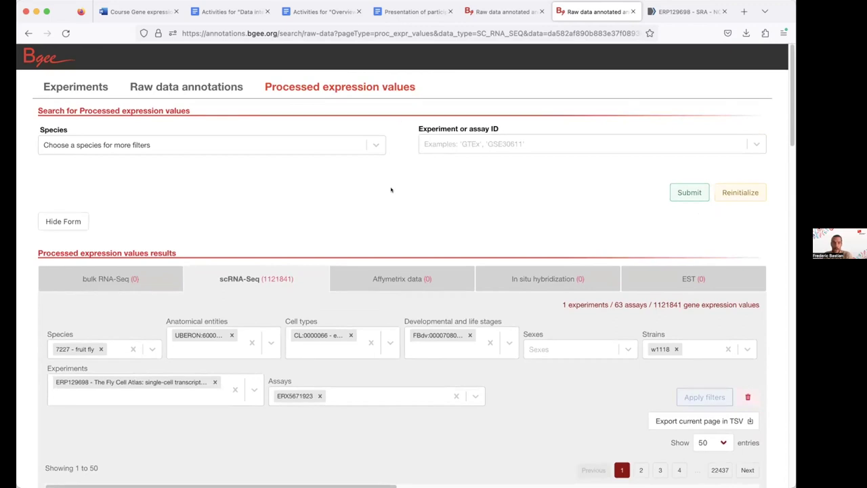
Open the raw data annotations for bulk RNA-Seq and display the search form.
{"action": "left_click", "coordinate": [187, 88]}
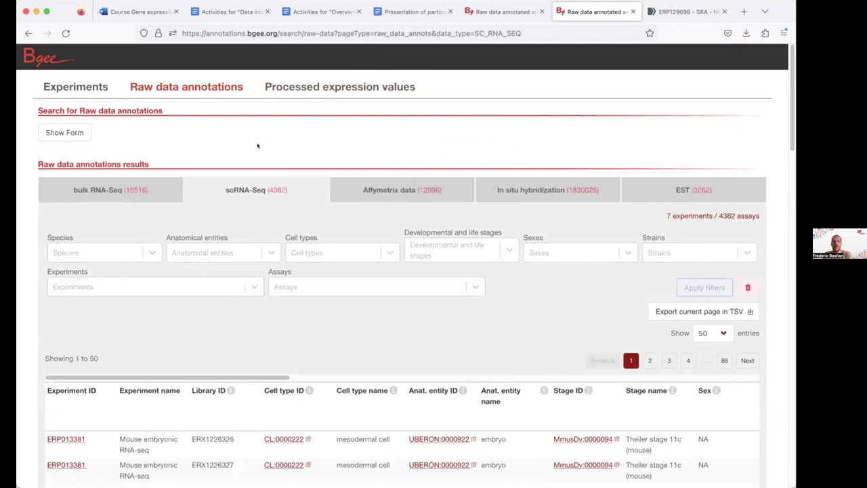
{"action": "left_click", "coordinate": [111, 190]}
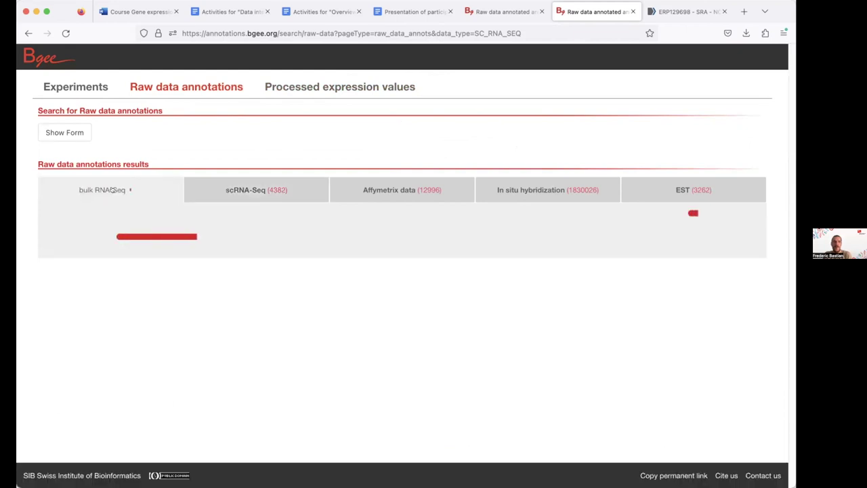
{"action": "left_click", "coordinate": [66, 132]}
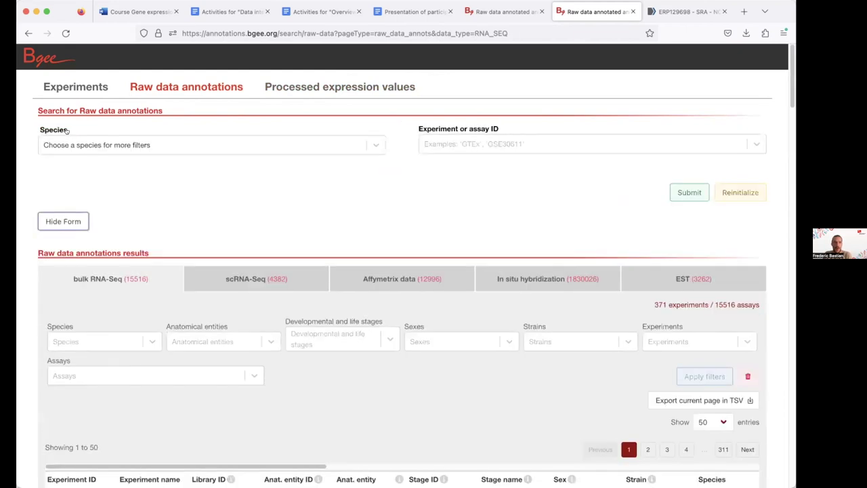
Set the search species to Homo sapiens - human and the tissue to UBERON:0000955 - brain.
{"action": "left_click", "coordinate": [152, 144]}
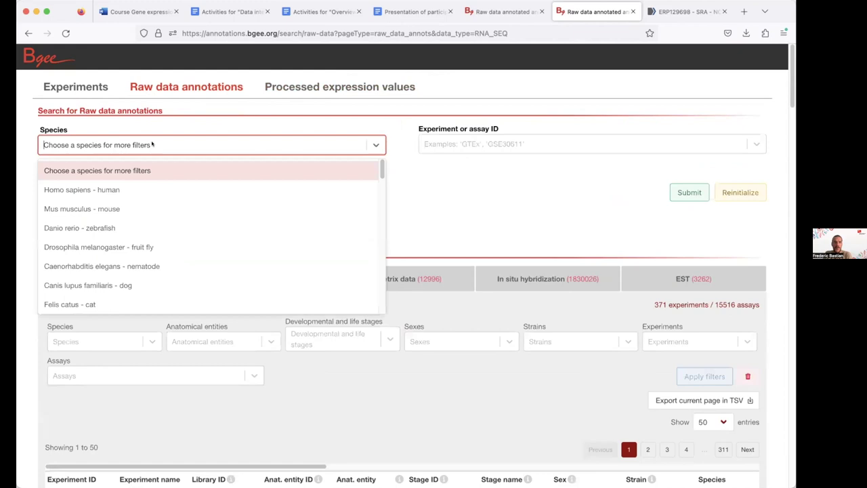
{"action": "left_click", "coordinate": [135, 184]}
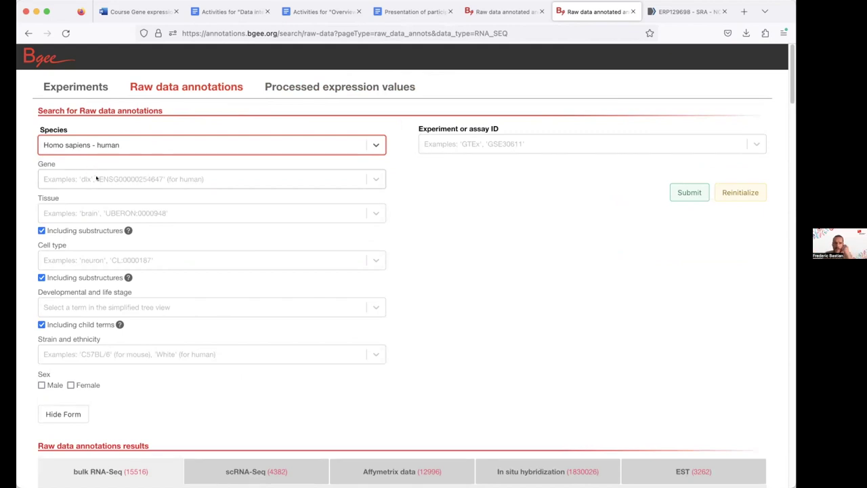
{"action": "left_click", "coordinate": [78, 214]}
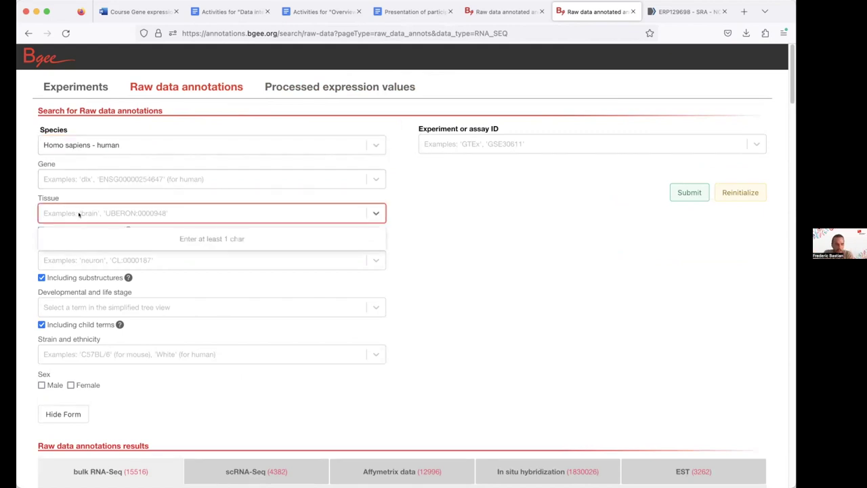
{"action": "type", "text": "brain"}
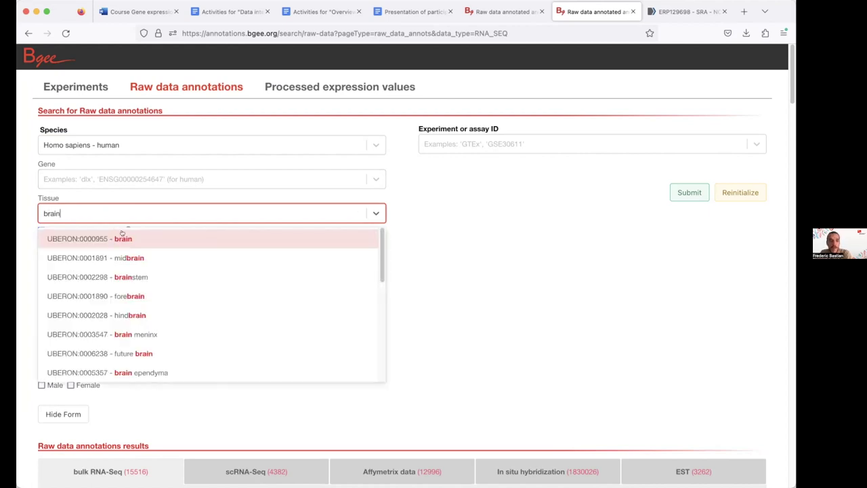
{"action": "left_click", "coordinate": [122, 237]}
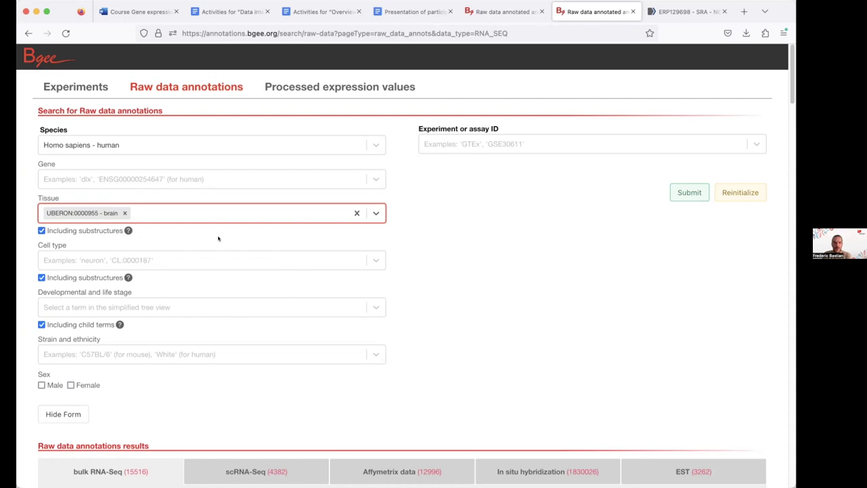
Set the developmental and life stage criterion to UBERON:0000113 - post-juvenile, chosen from the stage tree.
{"action": "scroll", "coordinate": [219, 240], "scroll_direction": "down", "scroll_amount": 2}
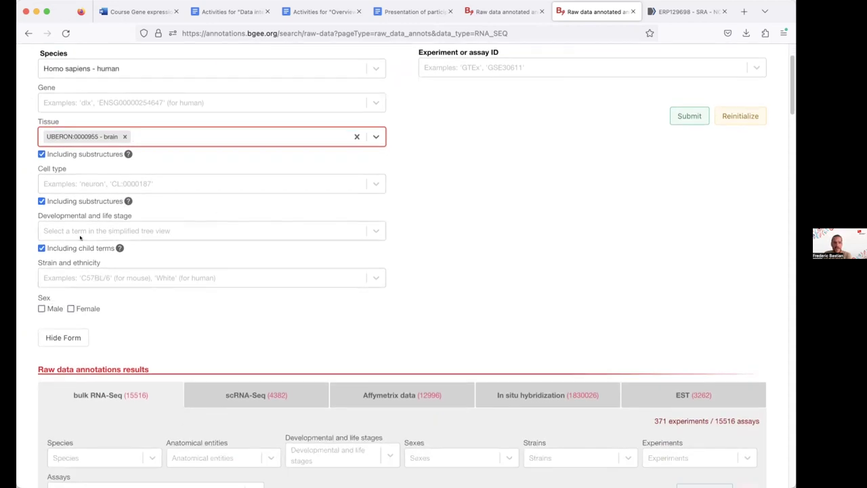
{"action": "left_click", "coordinate": [122, 229]}
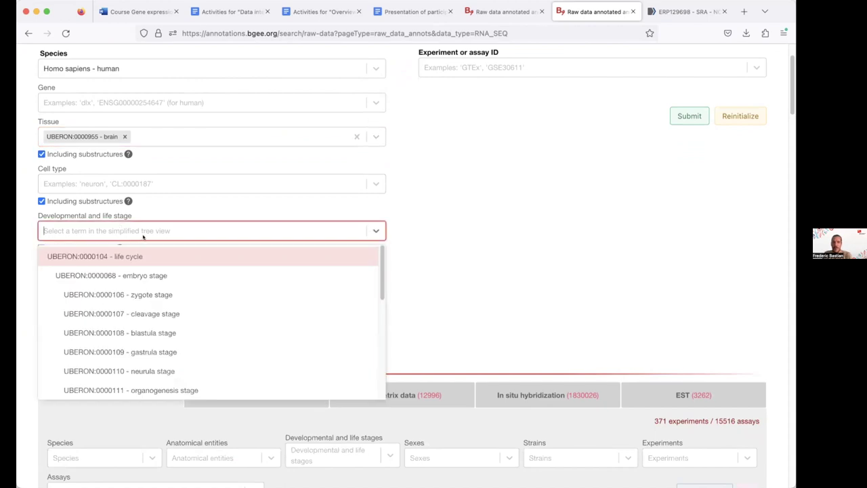
{"action": "scroll", "coordinate": [170, 276], "scroll_direction": "down", "scroll_amount": 1}
{"action": "scroll", "coordinate": [170, 276], "scroll_direction": "down", "scroll_amount": 3}
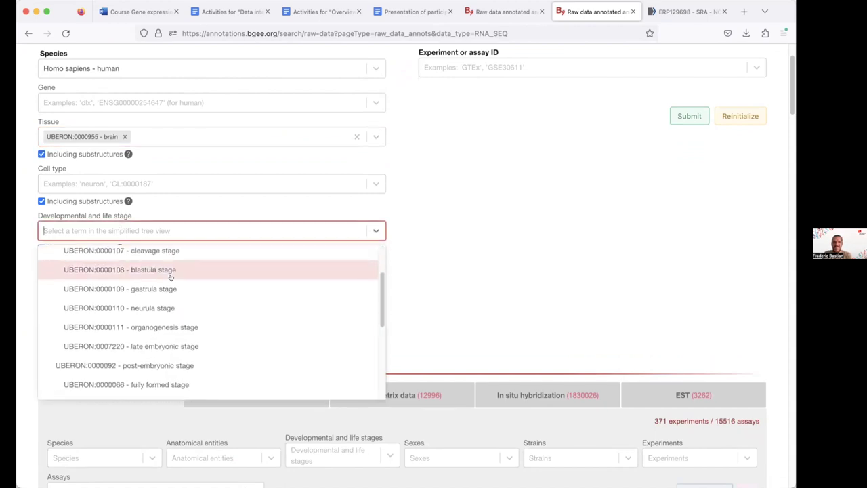
{"action": "scroll", "coordinate": [171, 277], "scroll_direction": "down", "scroll_amount": 2}
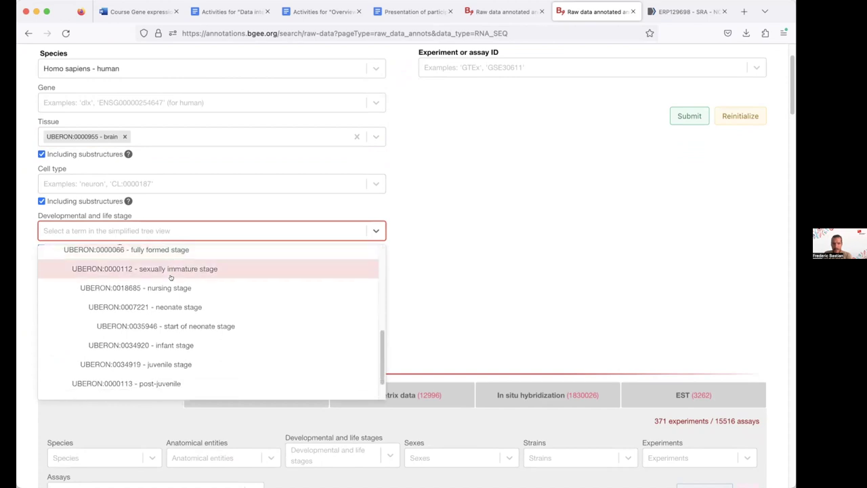
{"action": "scroll", "coordinate": [171, 277], "scroll_direction": "up", "scroll_amount": 3}
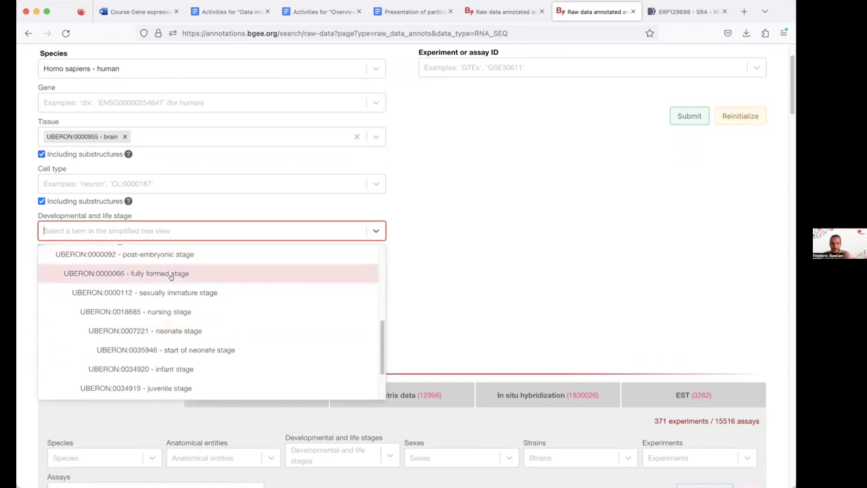
{"action": "scroll", "coordinate": [171, 276], "scroll_direction": "up", "scroll_amount": 2}
{"action": "scroll", "coordinate": [171, 276], "scroll_direction": "down", "scroll_amount": 2}
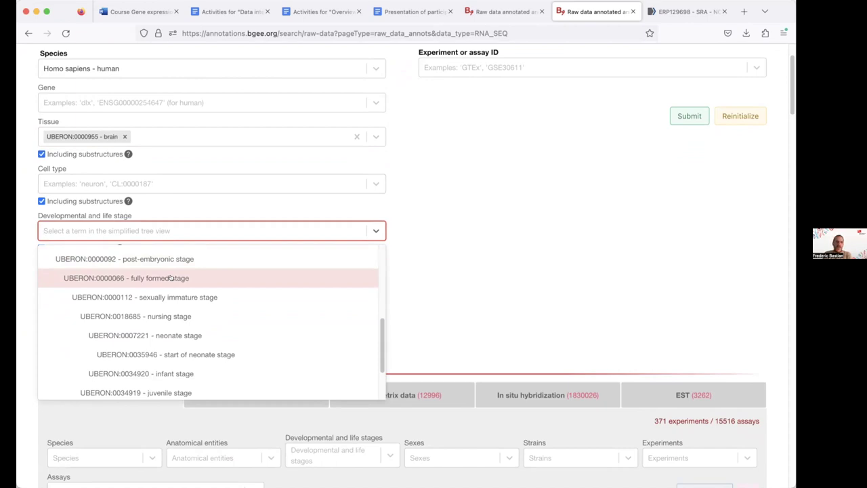
{"action": "scroll", "coordinate": [170, 278], "scroll_direction": "down", "scroll_amount": 3}
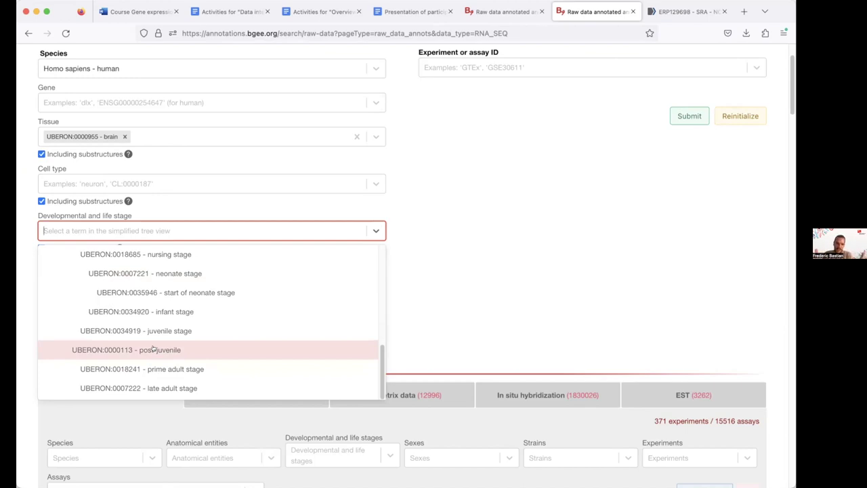
{"action": "left_click", "coordinate": [153, 349]}
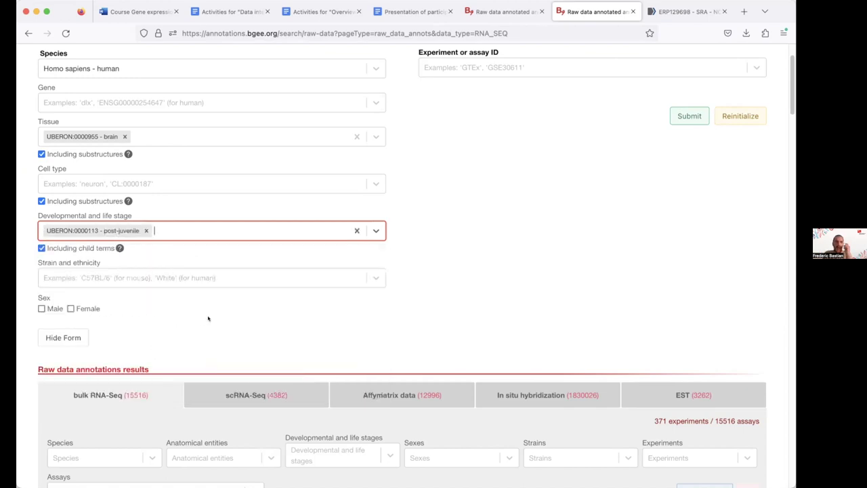
Review the search criteria and submit the raw data annotations search.
{"action": "scroll", "coordinate": [163, 179], "scroll_direction": "up", "scroll_amount": 3}
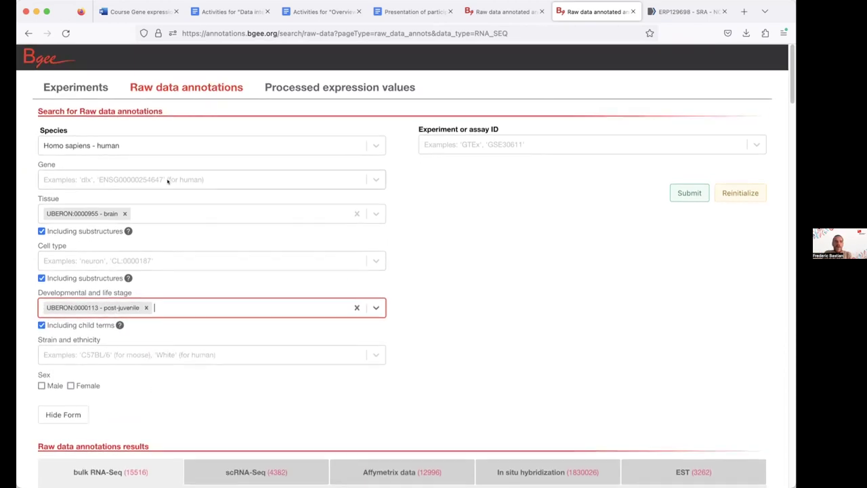
{"action": "scroll", "coordinate": [156, 168], "scroll_direction": "down", "scroll_amount": 2}
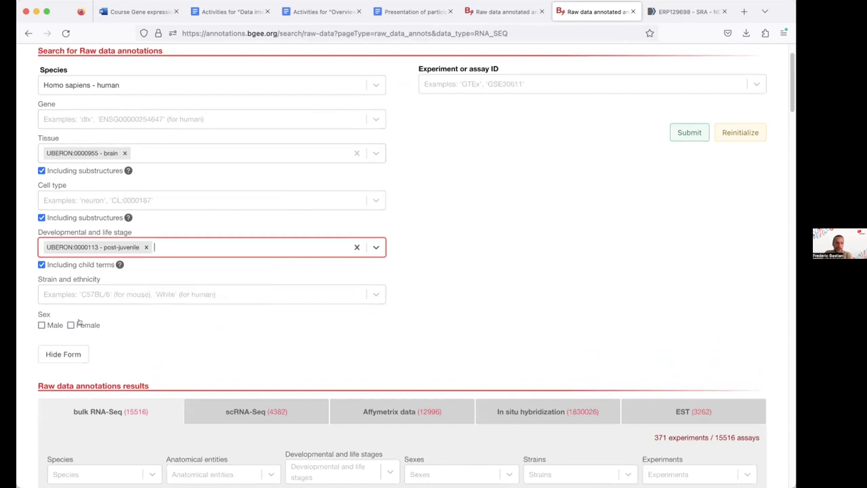
{"action": "left_click", "coordinate": [684, 135]}
{"action": "scroll", "coordinate": [534, 229], "scroll_direction": "down", "scroll_amount": 3}
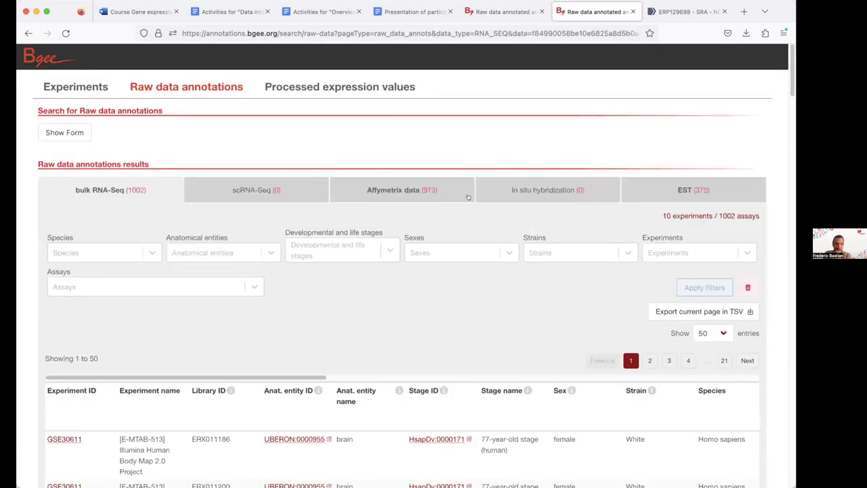
Examine the anatomical entities and stages annotated in the bulk RNA-Seq results, highlighting a cerebral cortex, a post-juvenile and a 77-year-old stage entry.
{"action": "scroll", "coordinate": [302, 195], "scroll_direction": "down", "scroll_amount": 5}
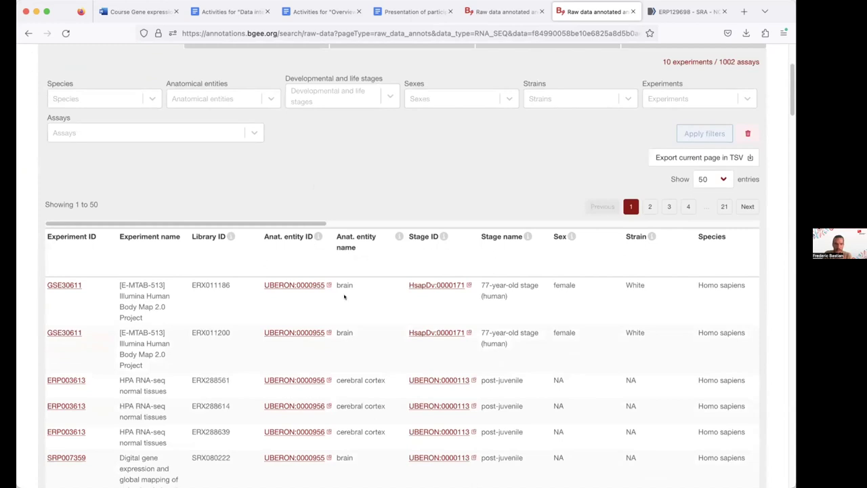
{"action": "scroll", "coordinate": [345, 298], "scroll_direction": "down", "scroll_amount": 2}
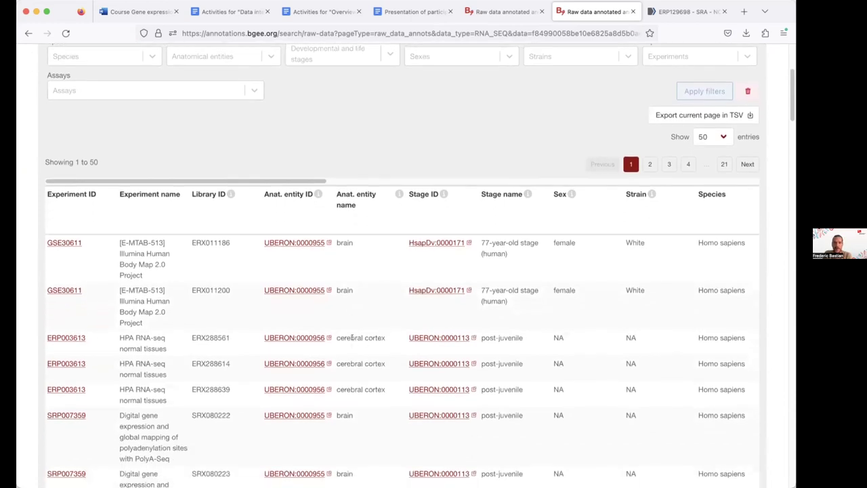
{"action": "left_click_drag", "start_coordinate": [334, 335], "coordinate": [383, 337]}
{"action": "scroll", "coordinate": [373, 334], "scroll_direction": "up", "scroll_amount": 5}
{"action": "scroll", "coordinate": [267, 321], "scroll_direction": "down", "scroll_amount": 4}
{"action": "scroll", "coordinate": [267, 320], "scroll_direction": "down", "scroll_amount": 1}
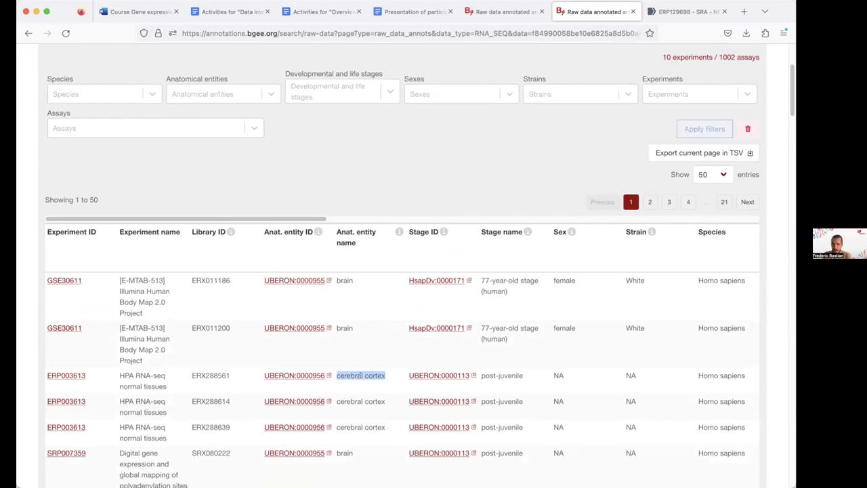
{"action": "scroll", "coordinate": [539, 361], "scroll_direction": "down", "scroll_amount": 2}
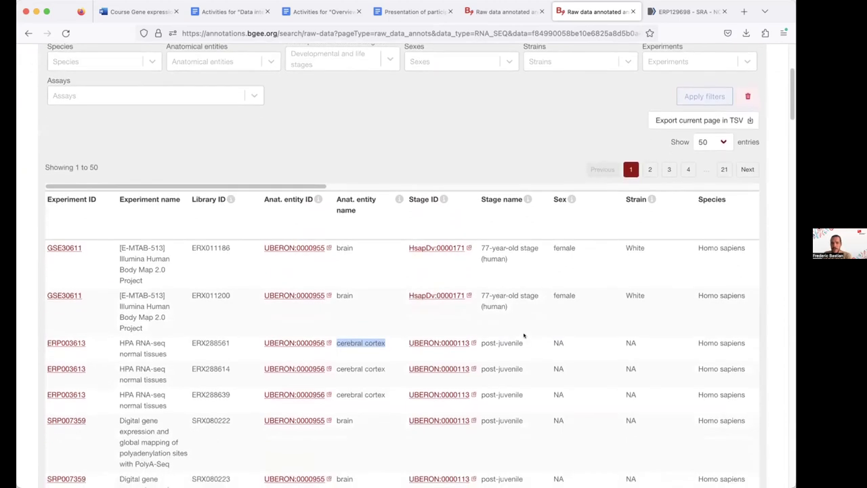
{"action": "left_click_drag", "start_coordinate": [522, 342], "coordinate": [477, 345]}
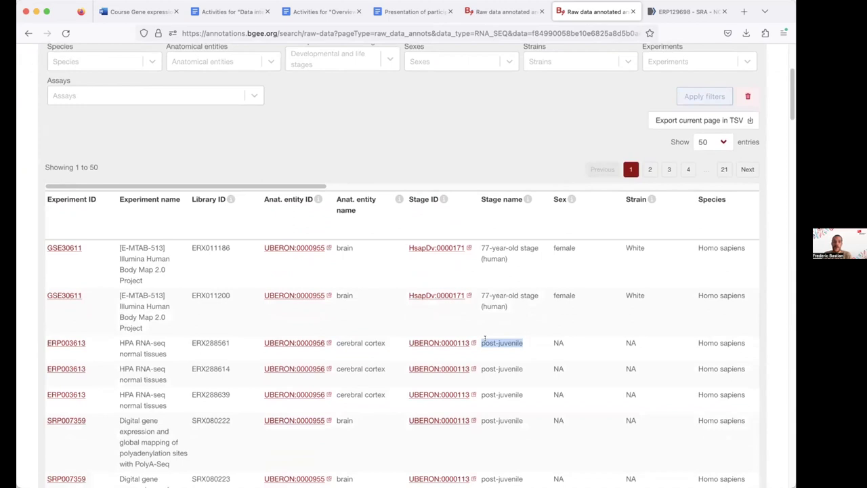
{"action": "left_click_drag", "start_coordinate": [505, 306], "coordinate": [479, 296]}
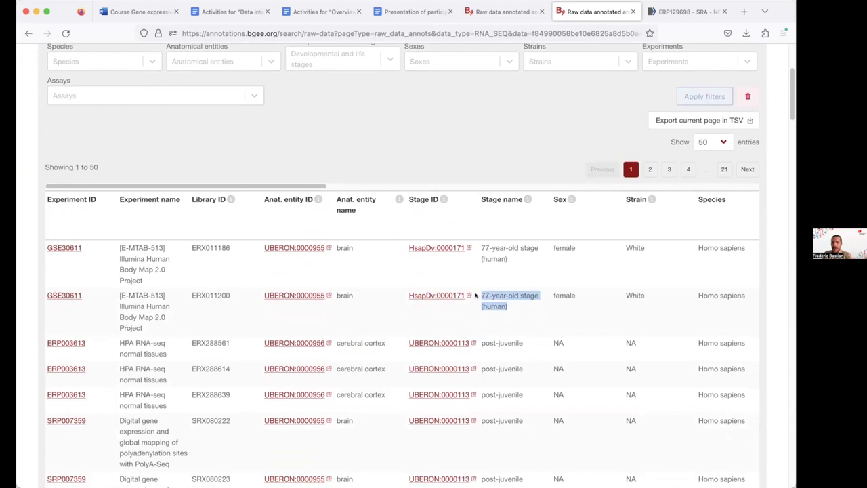
Display the search form again and review its criteria along with the filters above the results table.
{"action": "scroll", "coordinate": [475, 295], "scroll_direction": "up", "scroll_amount": 5}
{"action": "left_click", "coordinate": [65, 99]}
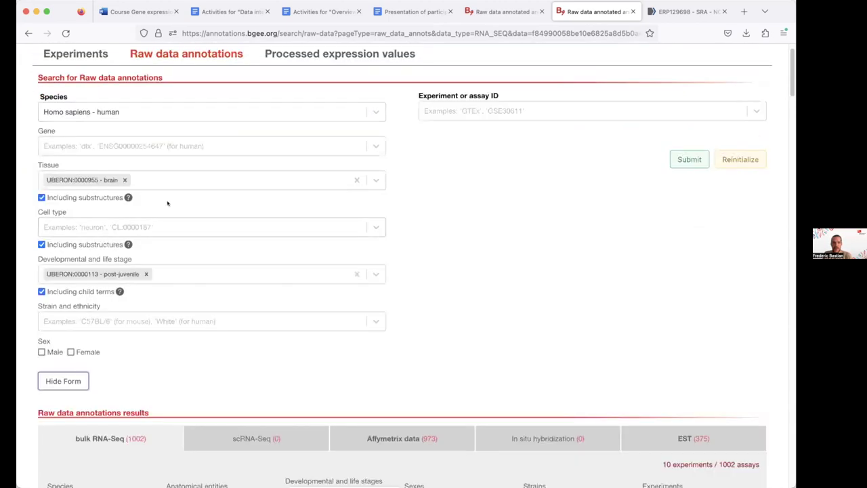
{"action": "scroll", "coordinate": [452, 251], "scroll_direction": "down", "scroll_amount": 5}
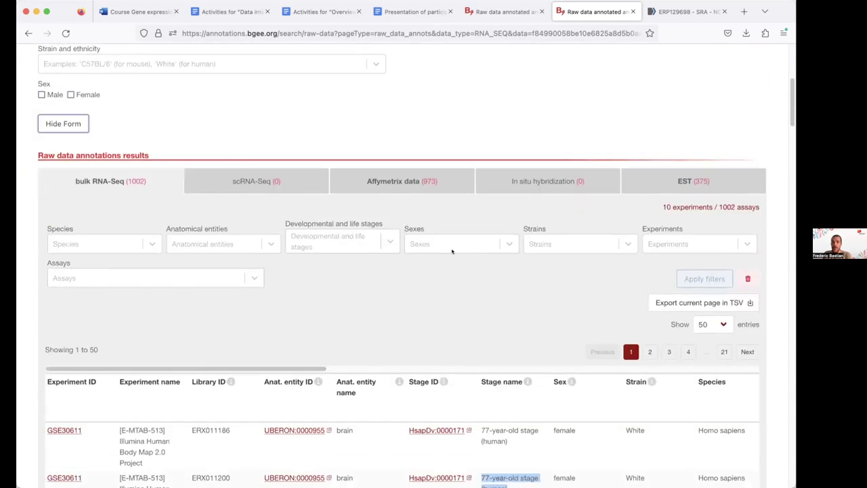
Examine all columns of the bulk RNA-Seq results table, from sex and strain through sequencing details, read counts, ranks and processed-value links.
{"action": "scroll", "coordinate": [452, 251], "scroll_direction": "down", "scroll_amount": 3}
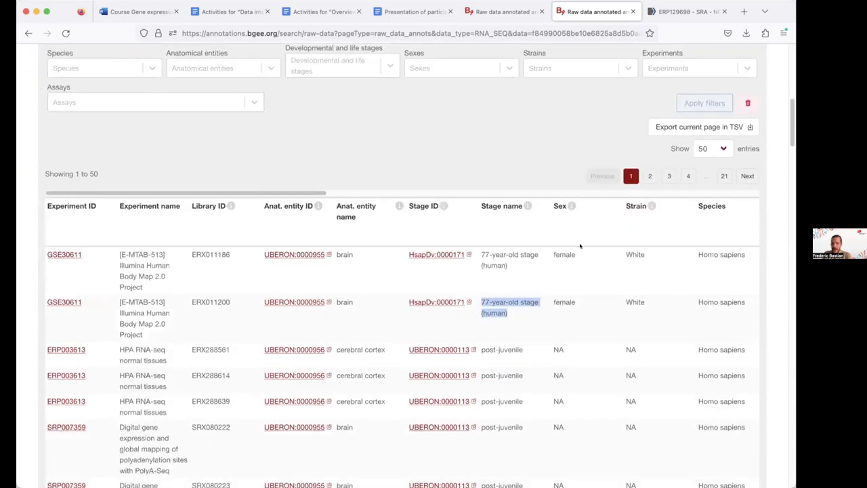
{"action": "scroll", "coordinate": [575, 287], "scroll_direction": "down", "scroll_amount": 2}
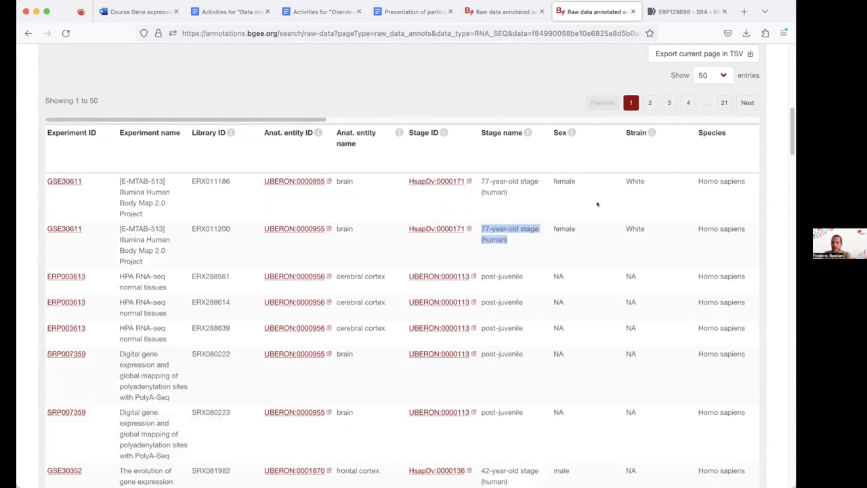
{"action": "scroll", "coordinate": [596, 204], "scroll_direction": "right", "scroll_amount": 10}
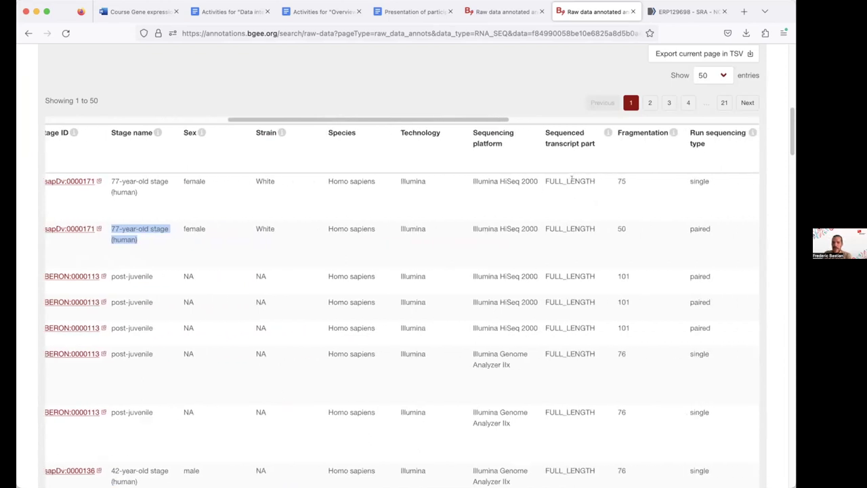
{"action": "scroll", "coordinate": [632, 202], "scroll_direction": "right", "scroll_amount": 5}
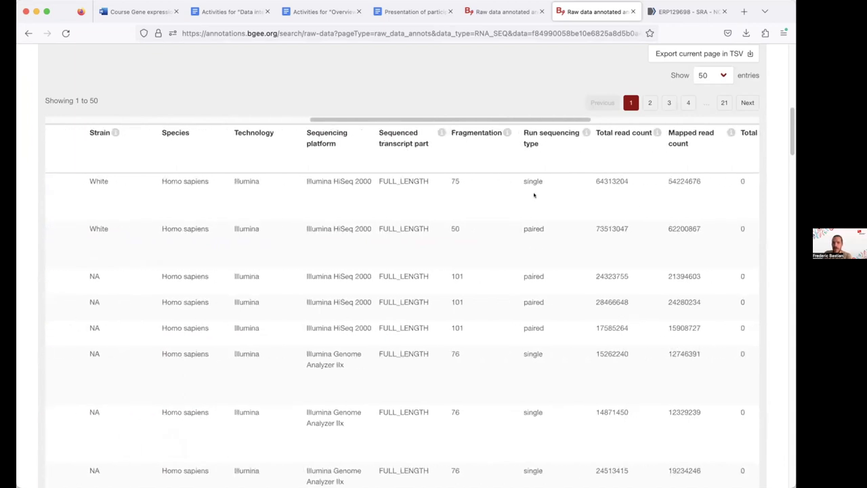
{"action": "scroll", "coordinate": [582, 213], "scroll_direction": "right", "scroll_amount": 10}
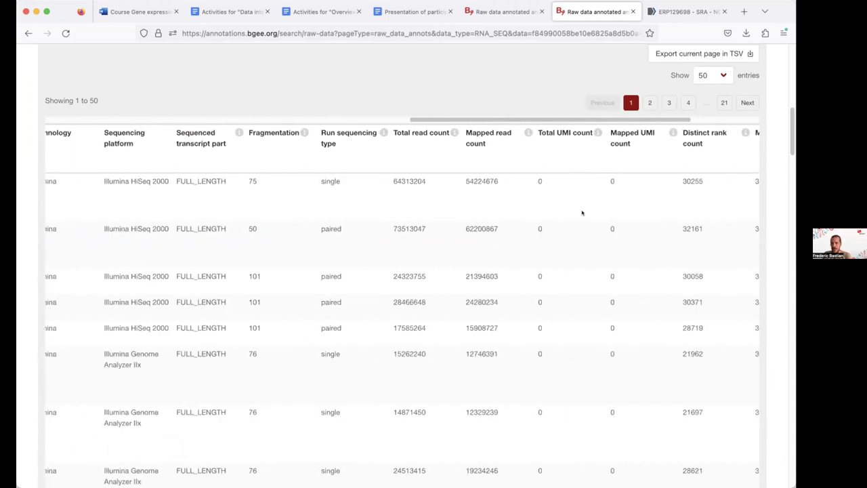
{"action": "scroll", "coordinate": [604, 204], "scroll_direction": "left", "scroll_amount": 5}
{"action": "scroll", "coordinate": [604, 204], "scroll_direction": "left", "scroll_amount": 20}
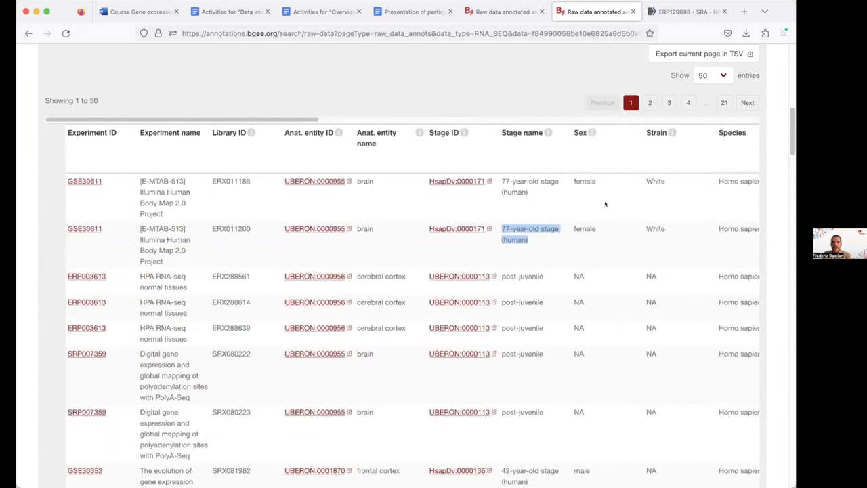
{"action": "scroll", "coordinate": [605, 203], "scroll_direction": "right", "scroll_amount": 20}
{"action": "scroll", "coordinate": [605, 203], "scroll_direction": "right", "scroll_amount": 5}
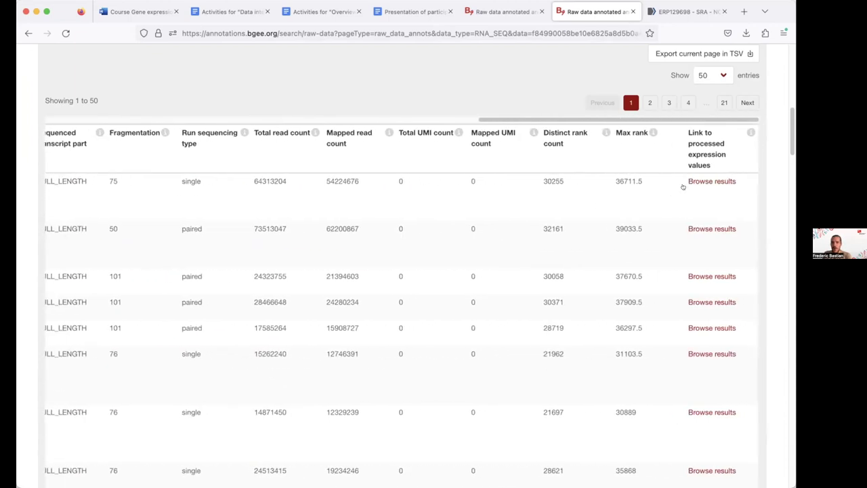
Browse the processed expression values of library ERX011186, review the preset filters and gene table, and return to the raw data annotations.
{"action": "left_click", "coordinate": [701, 182]}
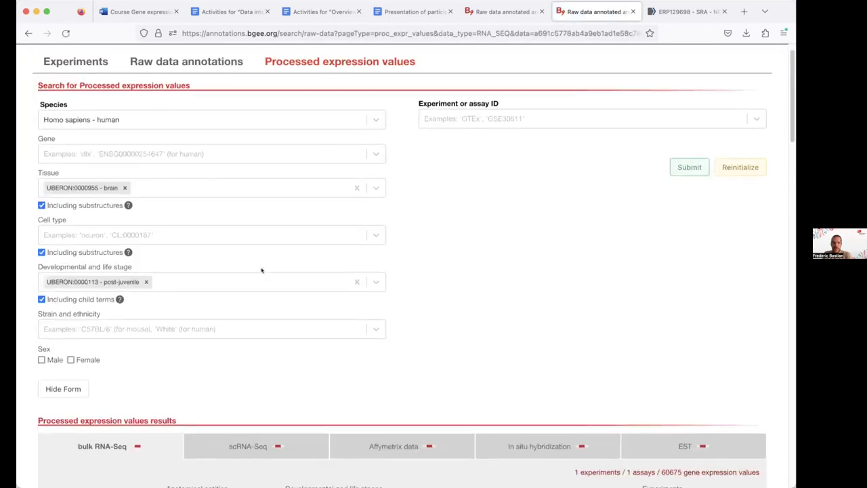
{"action": "scroll", "coordinate": [261, 270], "scroll_direction": "down", "scroll_amount": 10}
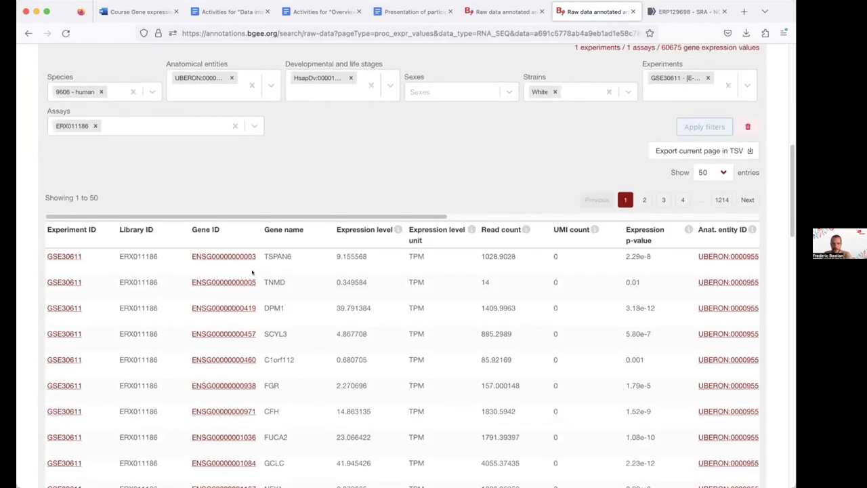
{"action": "scroll", "coordinate": [285, 253], "scroll_direction": "up", "scroll_amount": 4}
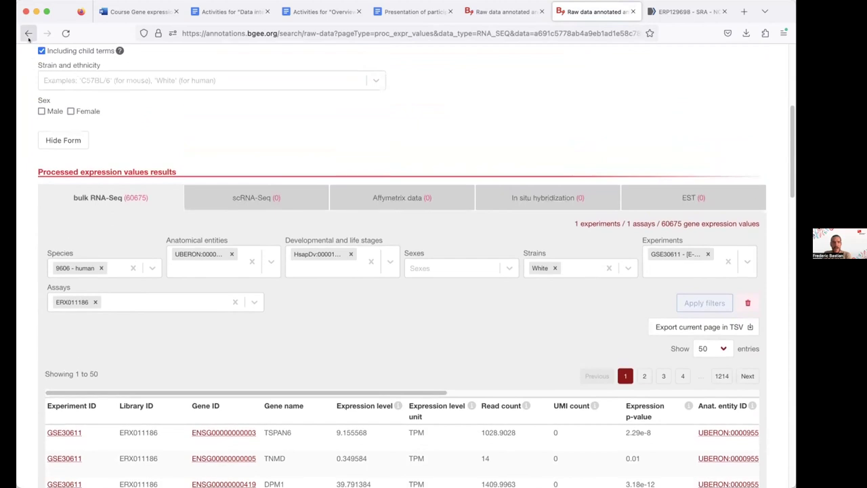
{"action": "left_click", "coordinate": [28, 34]}
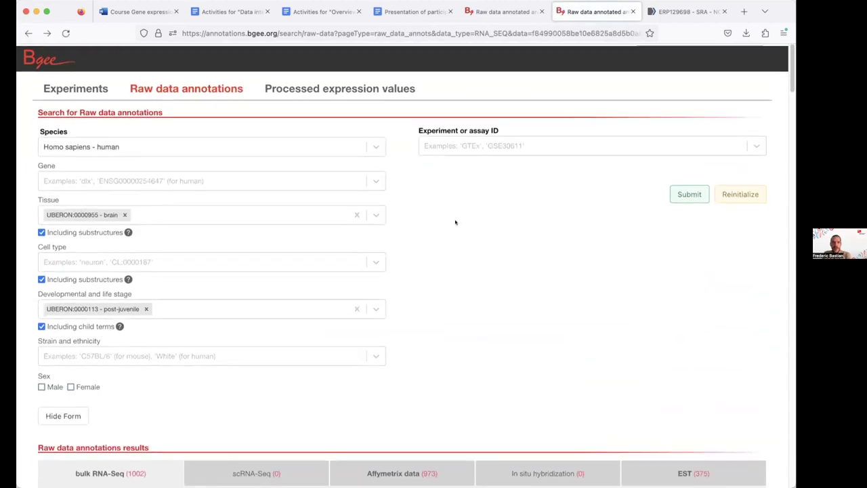
Filter the bulk RNA-Seq annotations by the anatomical entity UBERON:0001874 - putamen and apply the filter.
{"action": "scroll", "coordinate": [474, 214], "scroll_direction": "down", "scroll_amount": 5}
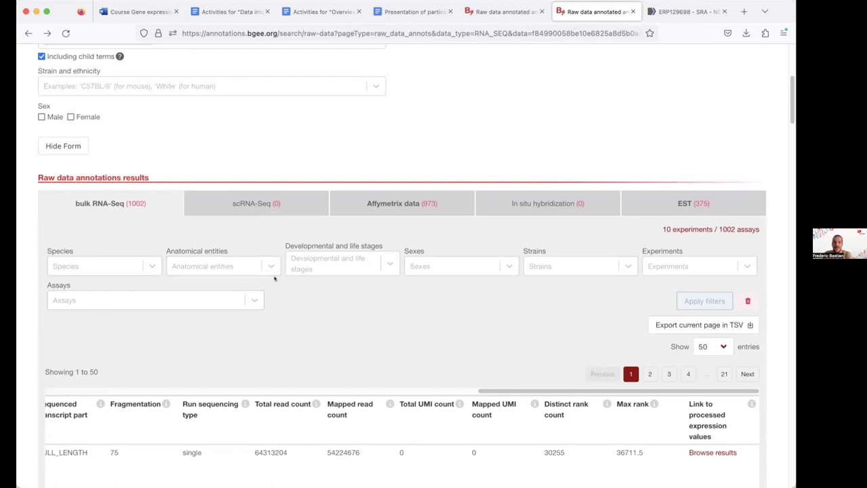
{"action": "scroll", "coordinate": [274, 277], "scroll_direction": "up", "scroll_amount": 5}
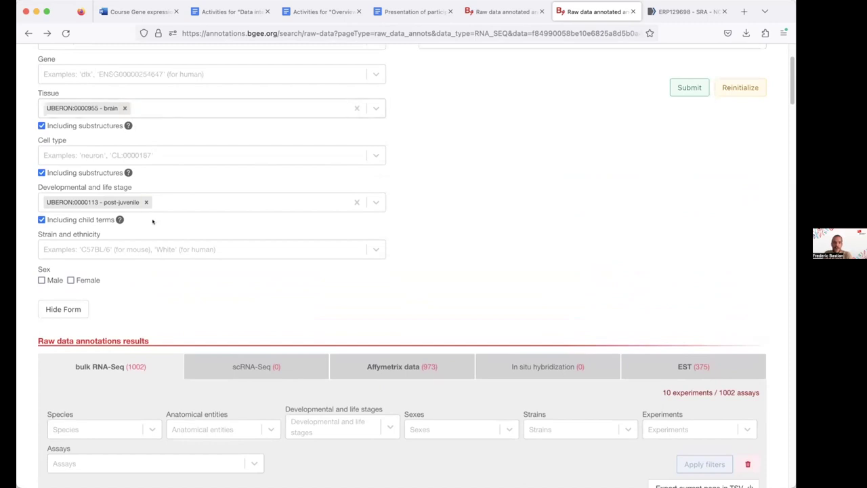
{"action": "scroll", "coordinate": [153, 223], "scroll_direction": "down", "scroll_amount": 5}
{"action": "left_click", "coordinate": [269, 253]}
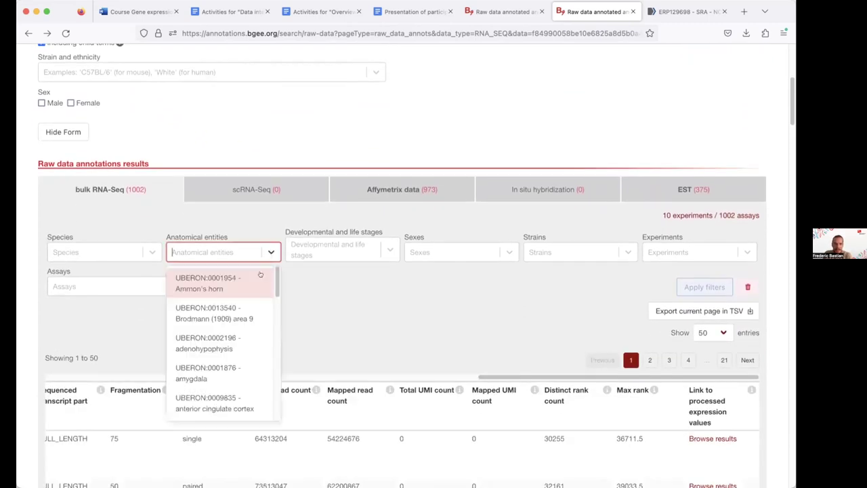
{"action": "scroll", "coordinate": [255, 289], "scroll_direction": "down", "scroll_amount": 3}
{"action": "scroll", "coordinate": [255, 288], "scroll_direction": "down", "scroll_amount": 6}
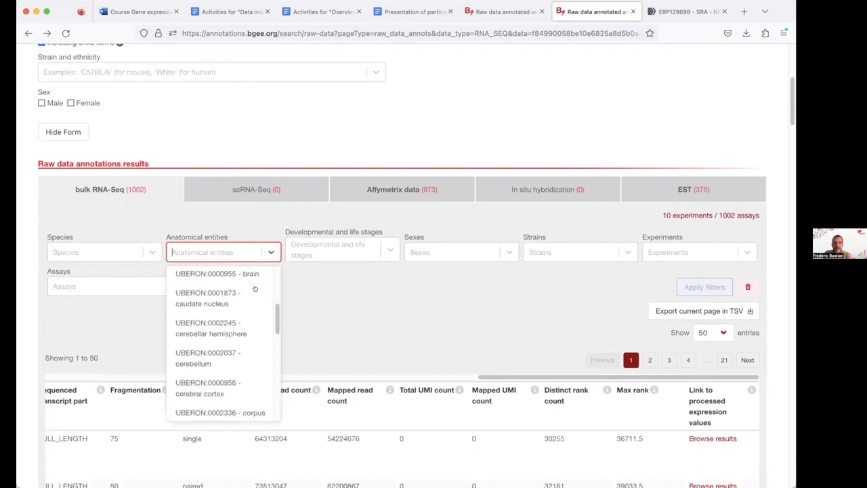
{"action": "scroll", "coordinate": [254, 289], "scroll_direction": "down", "scroll_amount": 1}
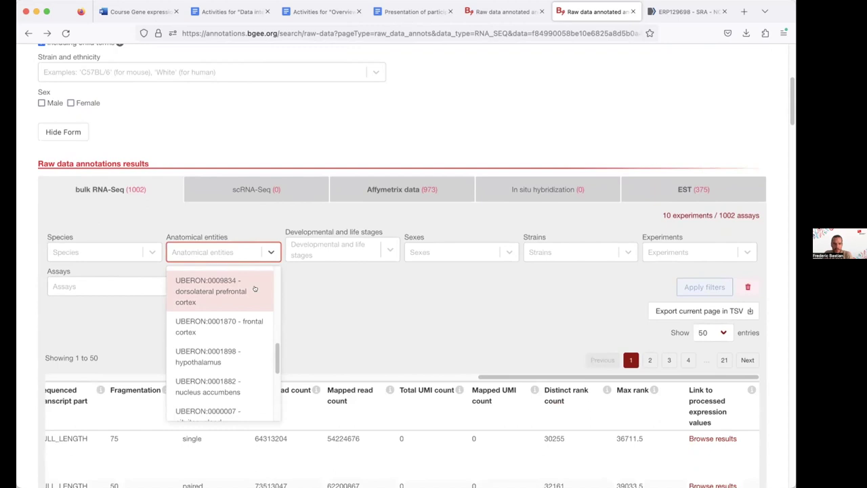
{"action": "scroll", "coordinate": [254, 289], "scroll_direction": "down", "scroll_amount": 5}
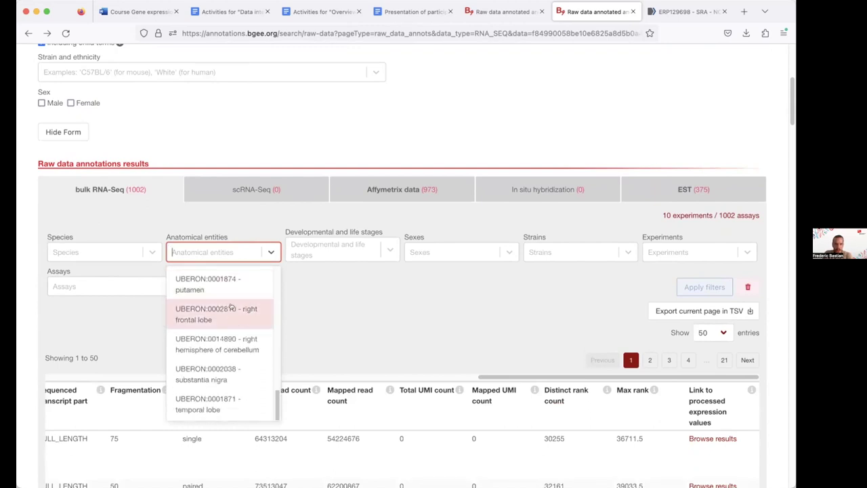
{"action": "scroll", "coordinate": [231, 307], "scroll_direction": "up", "scroll_amount": 1}
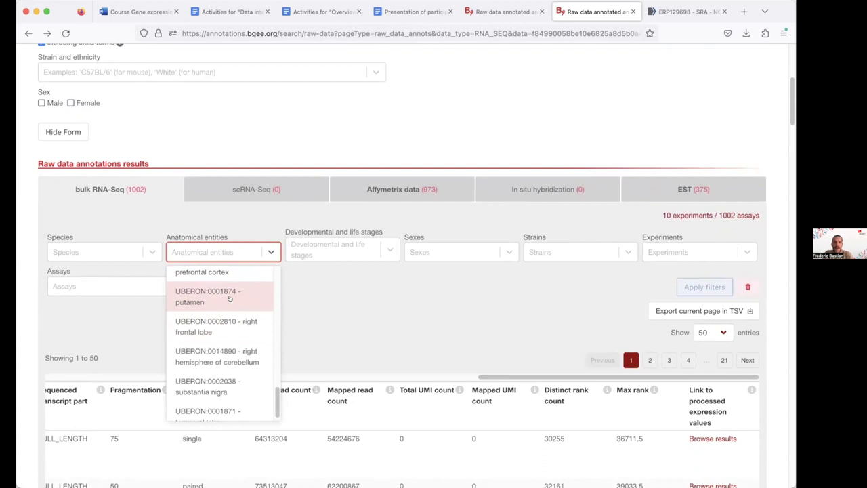
{"action": "left_click", "coordinate": [229, 298]}
{"action": "left_click", "coordinate": [698, 293]}
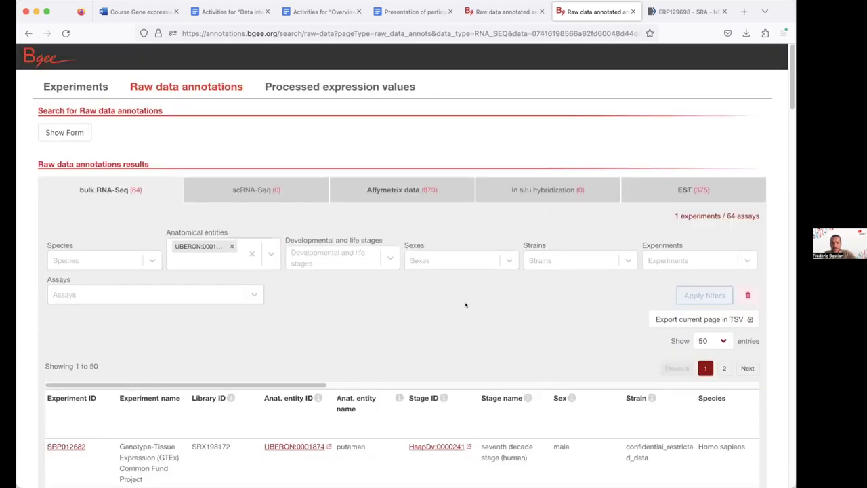
Review the annotations listed for putamen and remove putamen from the anatomical entities filter.
{"action": "scroll", "coordinate": [465, 305], "scroll_direction": "down", "scroll_amount": 3}
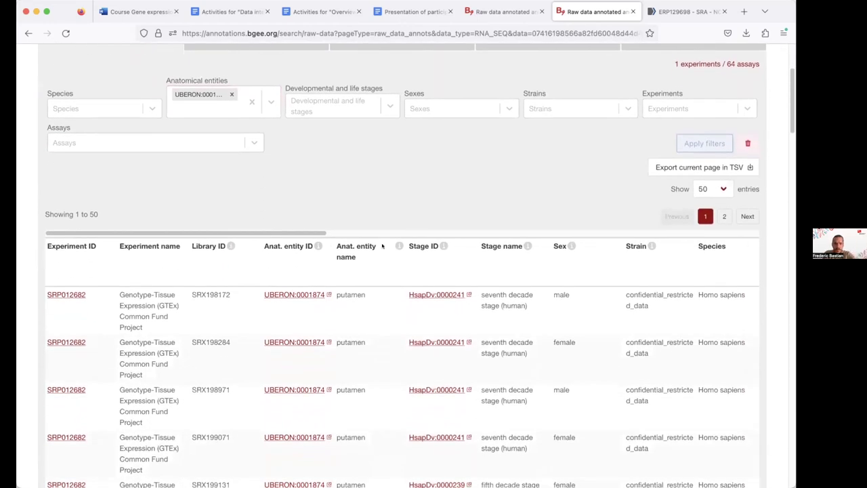
{"action": "scroll", "coordinate": [359, 364], "scroll_direction": "down", "scroll_amount": 2}
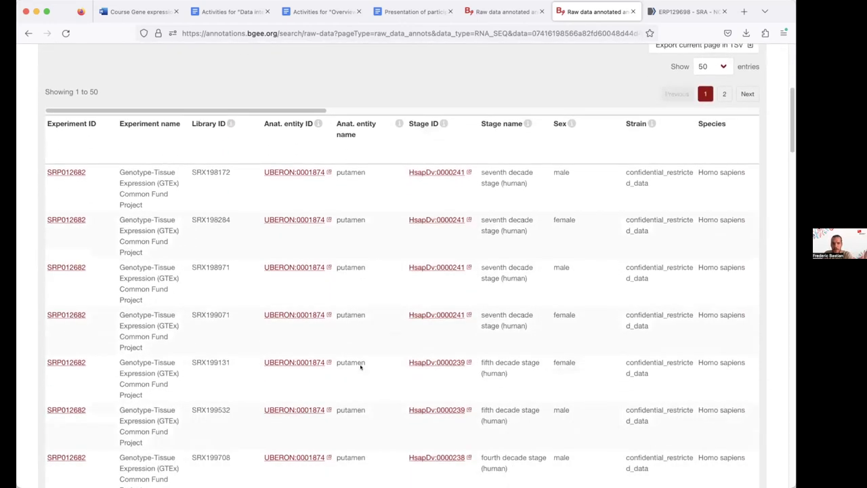
{"action": "scroll", "coordinate": [361, 366], "scroll_direction": "down", "scroll_amount": 5}
{"action": "scroll", "coordinate": [360, 366], "scroll_direction": "up", "scroll_amount": 7}
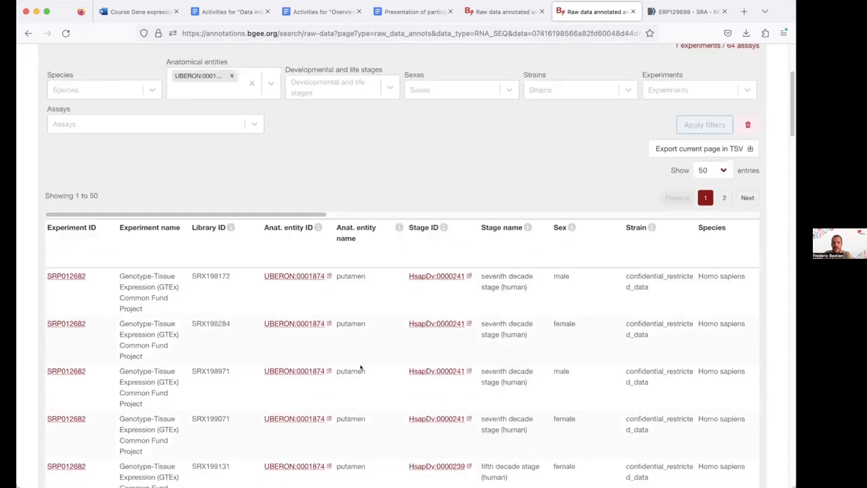
{"action": "scroll", "coordinate": [360, 369], "scroll_direction": "up", "scroll_amount": 3}
{"action": "left_click", "coordinate": [232, 245]}
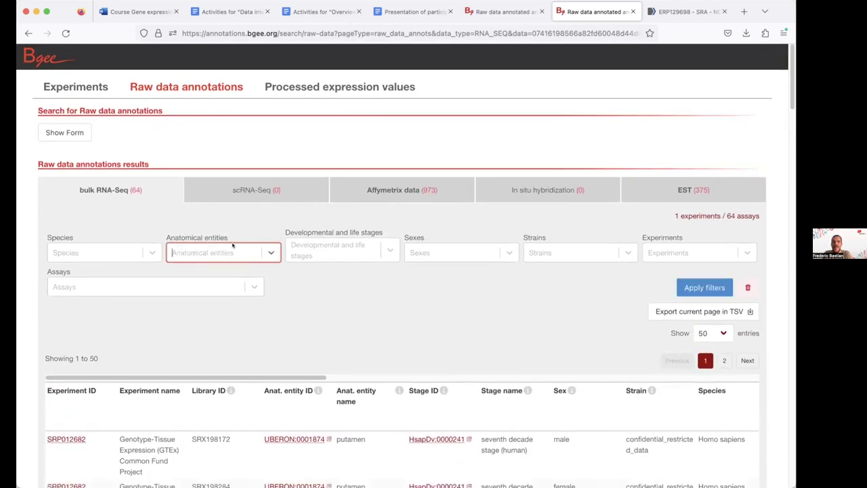
Browse the values offered by the anatomical entities filter and the developmental and life stages filter.
{"action": "left_click", "coordinate": [271, 252]}
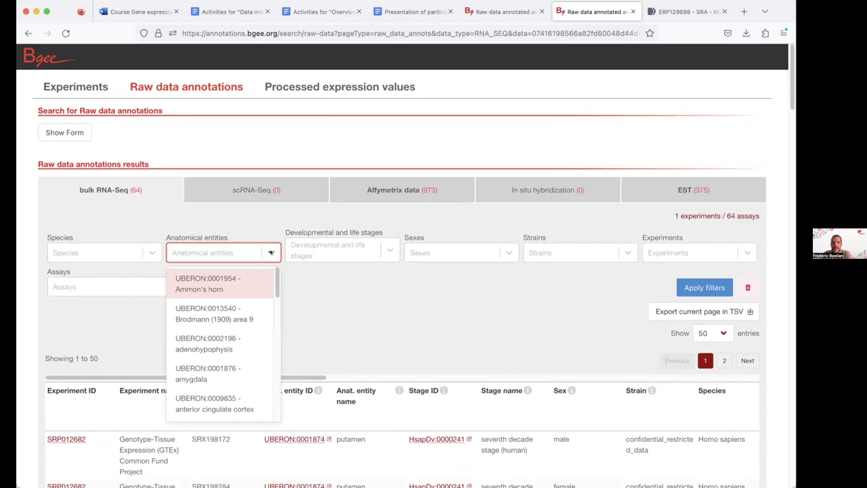
{"action": "left_click", "coordinate": [271, 252]}
{"action": "left_click", "coordinate": [390, 249]}
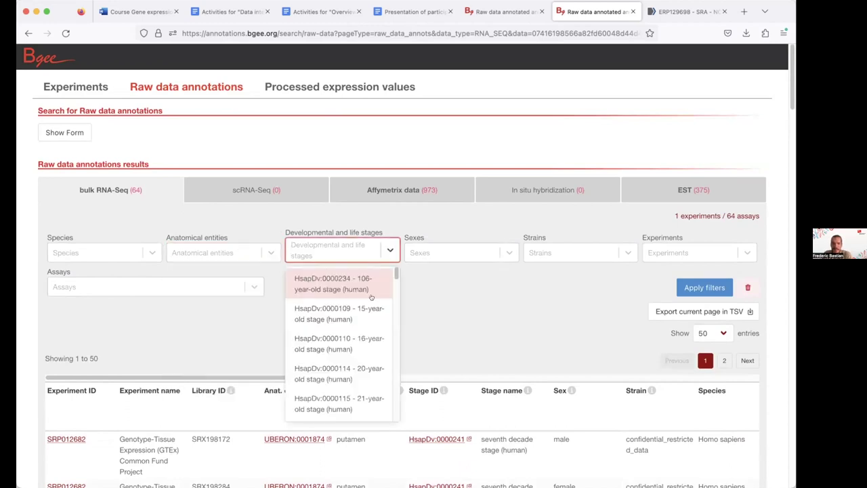
{"action": "scroll", "coordinate": [370, 304], "scroll_direction": "down", "scroll_amount": 2}
{"action": "scroll", "coordinate": [371, 304], "scroll_direction": "down", "scroll_amount": 5}
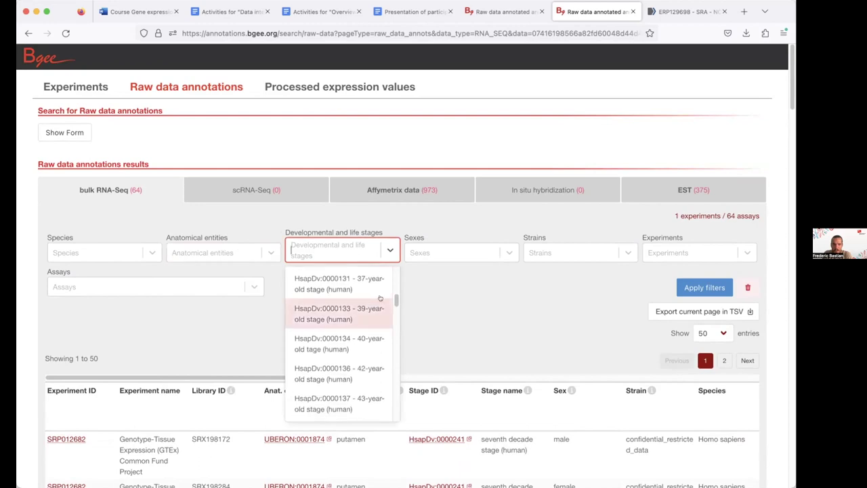
{"action": "left_click_drag", "start_coordinate": [396, 299], "coordinate": [396, 356]}
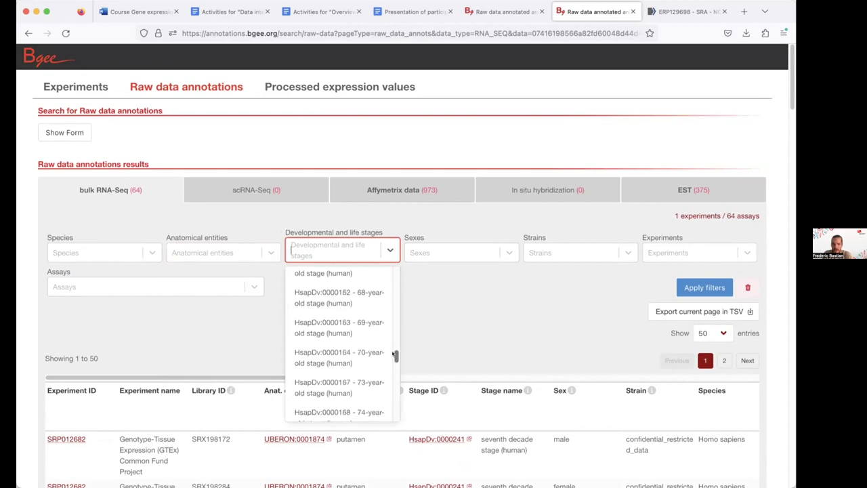
Browse the values offered by the sexes, strains, experiments and assays filters without choosing any.
{"action": "left_click", "coordinate": [440, 261]}
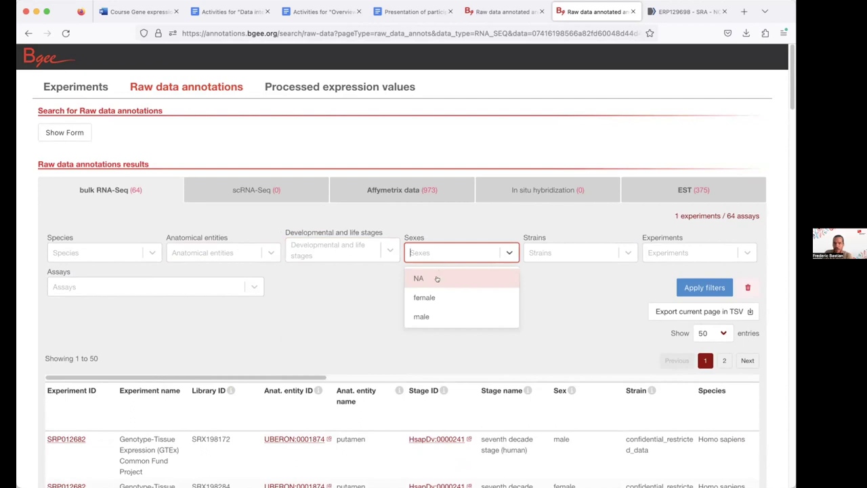
{"action": "left_click", "coordinate": [549, 256]}
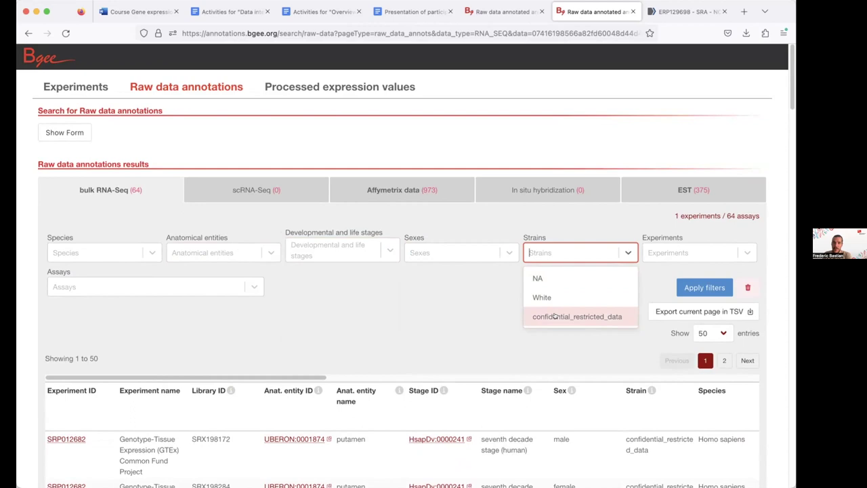
{"action": "left_click", "coordinate": [674, 256]}
{"action": "scroll", "coordinate": [690, 300], "scroll_direction": "down", "scroll_amount": 3}
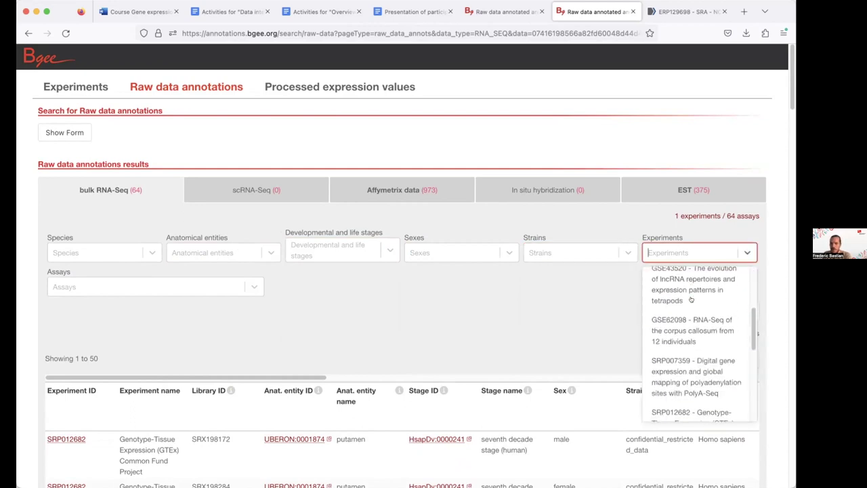
{"action": "scroll", "coordinate": [690, 300], "scroll_direction": "down", "scroll_amount": 2}
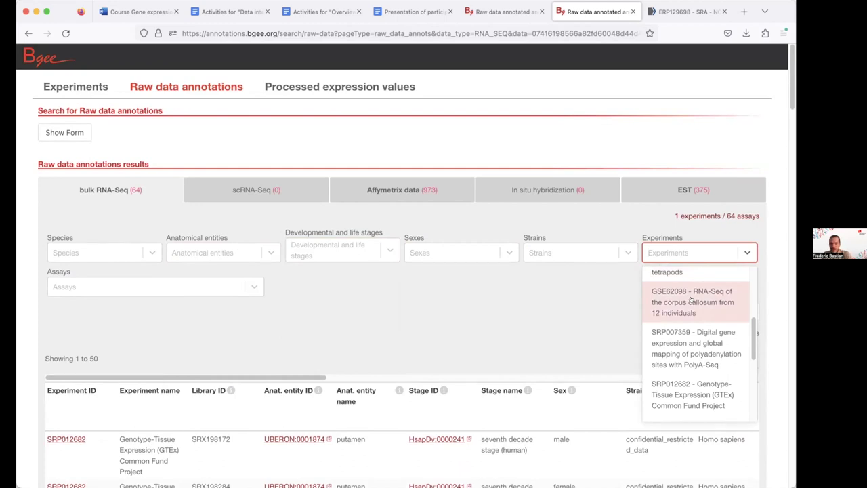
{"action": "scroll", "coordinate": [691, 300], "scroll_direction": "down", "scroll_amount": 4}
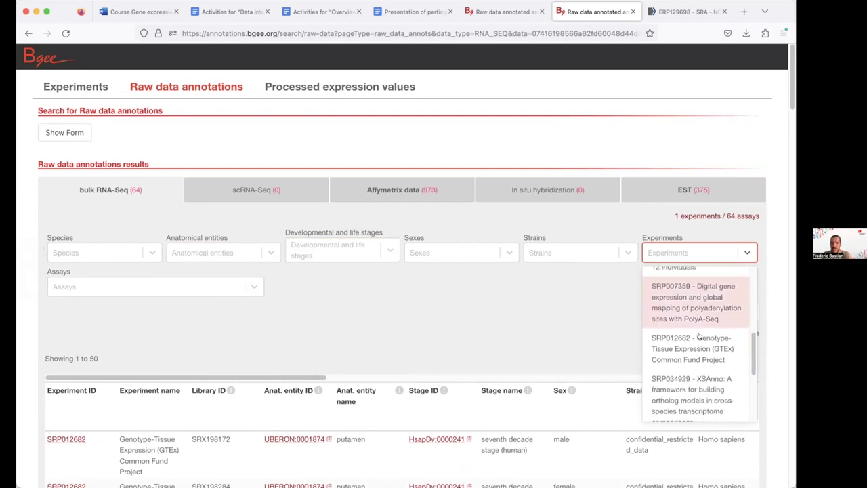
{"action": "left_click", "coordinate": [228, 286]}
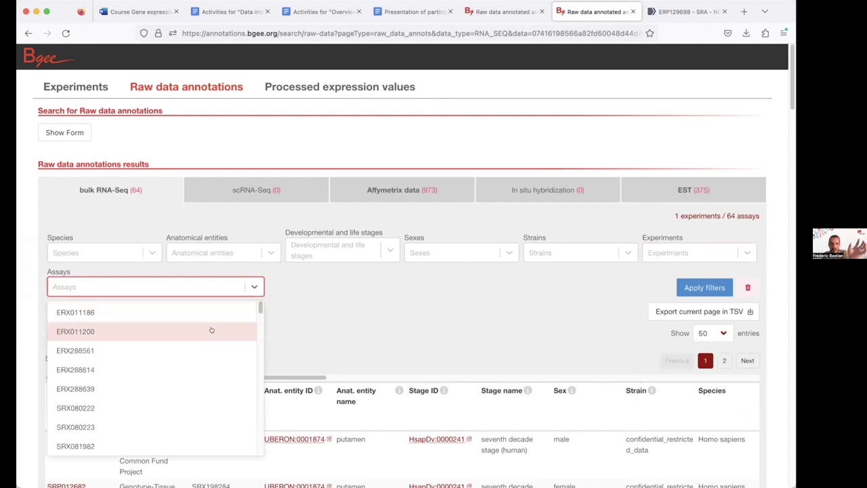
{"action": "left_click", "coordinate": [376, 319]}
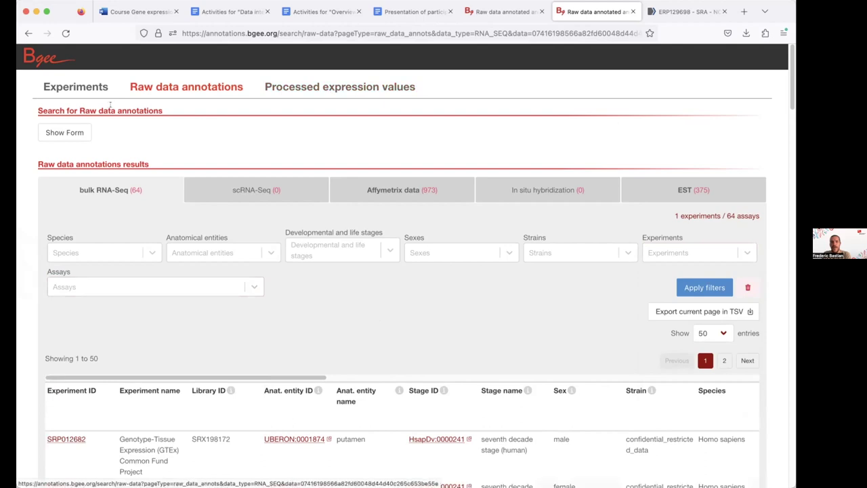
Switch from the raw data annotations to the experiments view of the same search.
{"action": "left_click", "coordinate": [74, 92]}
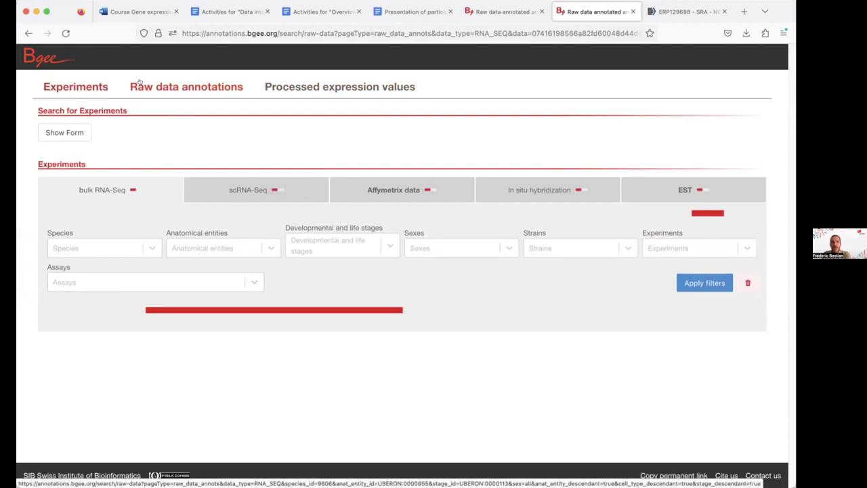
Review the post-juvenile human brain search form, the site's base address and the experiments results.
{"action": "left_click", "coordinate": [65, 132]}
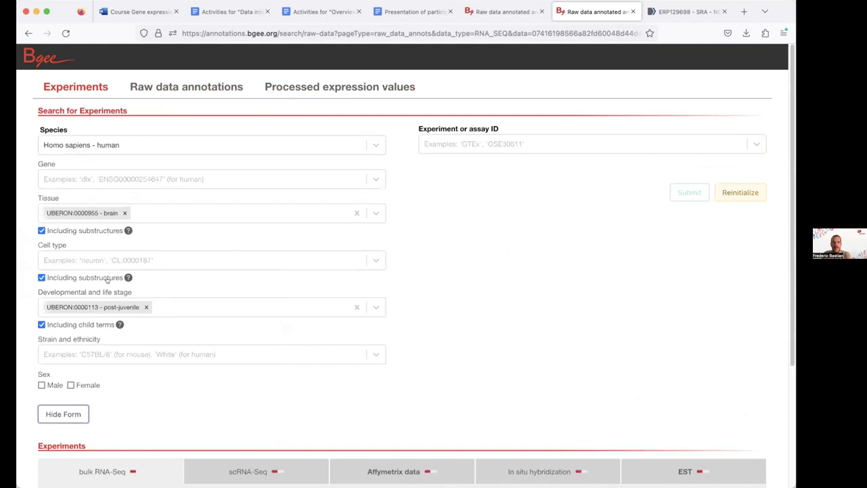
{"action": "left_click", "coordinate": [63, 414]}
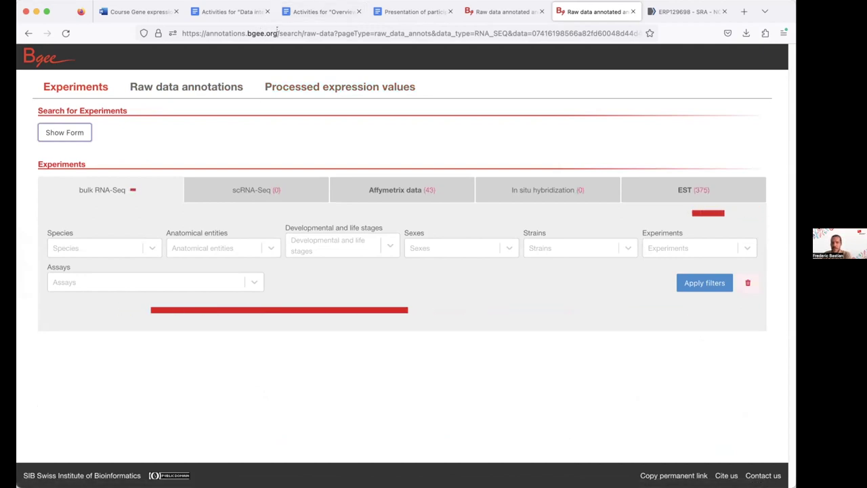
{"action": "left_click_drag", "start_coordinate": [277, 32], "coordinate": [182, 32]}
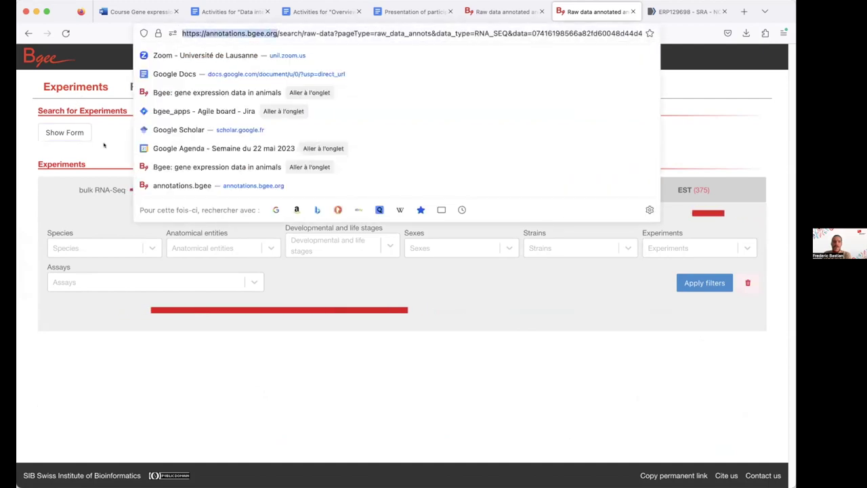
{"action": "left_click", "coordinate": [104, 147]}
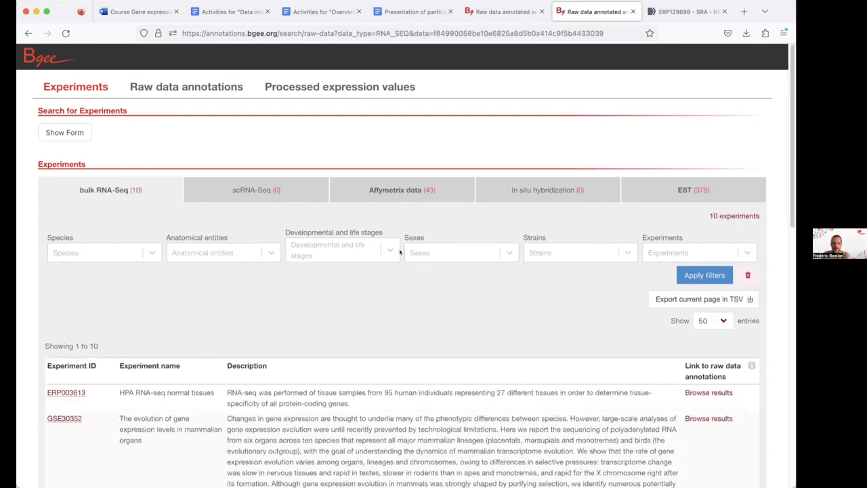
{"action": "scroll", "coordinate": [400, 252], "scroll_direction": "down", "scroll_amount": 3}
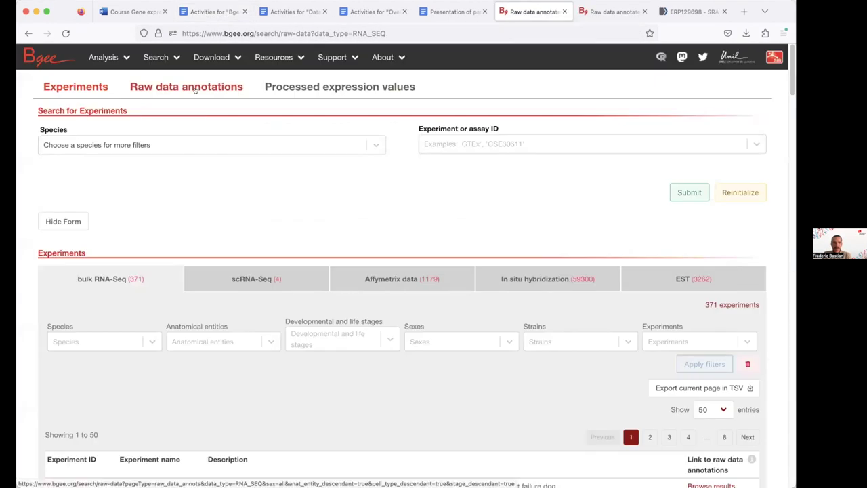
On the main Bgee site, set the species of the experiments search to Canis lupus familiaris - dog.
{"action": "left_click", "coordinate": [157, 57]}
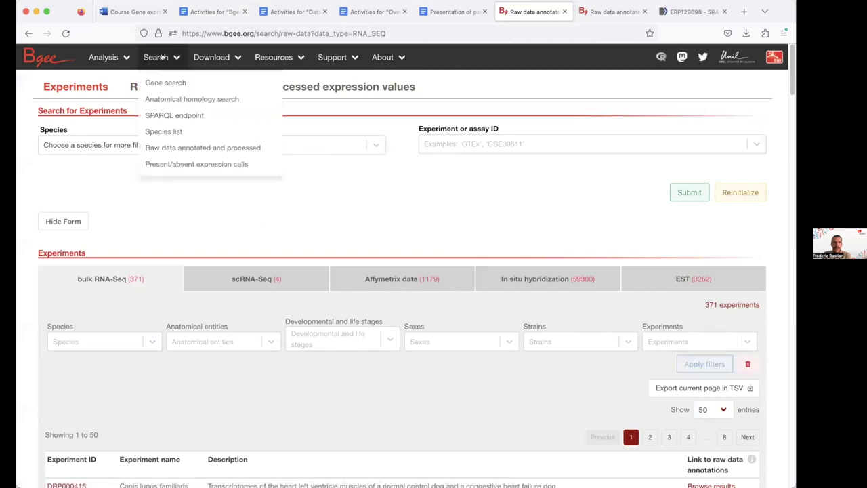
{"action": "left_click", "coordinate": [30, 51]}
{"action": "left_click", "coordinate": [478, 278]}
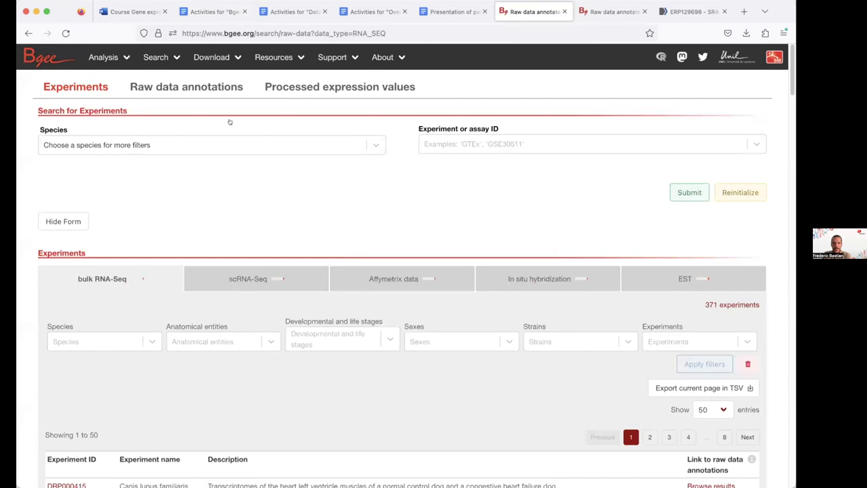
{"action": "left_click", "coordinate": [194, 145]}
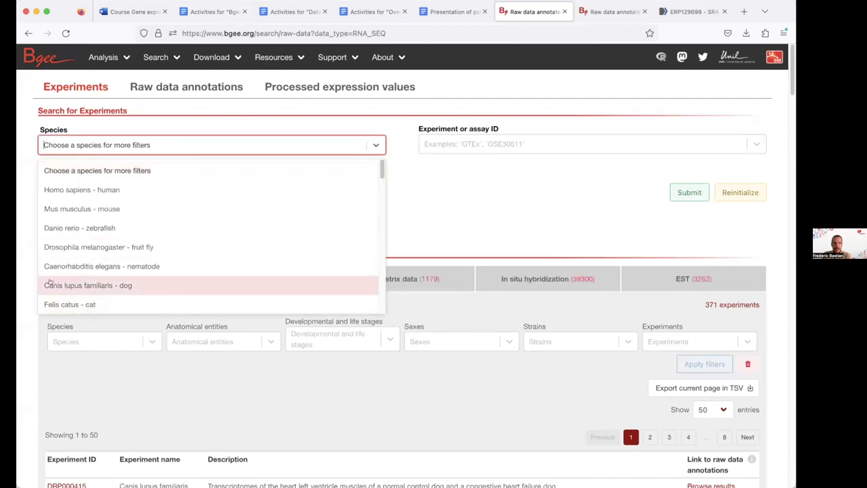
{"action": "left_click", "coordinate": [137, 283]}
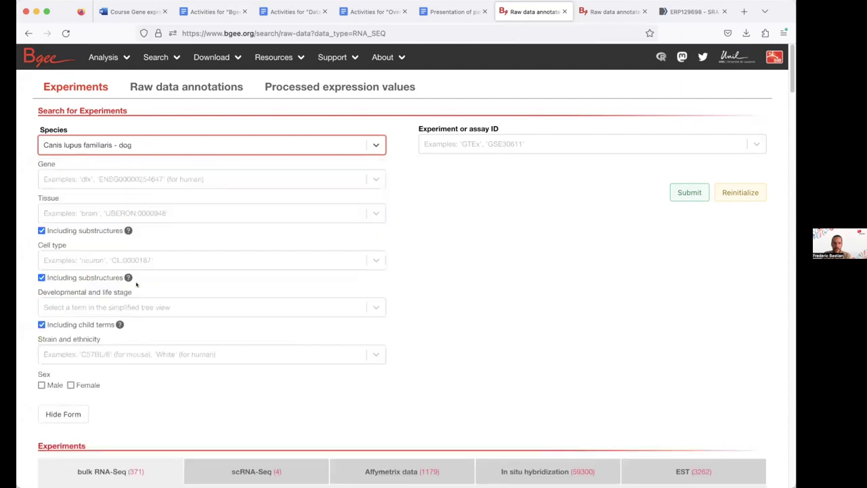
Set the tissue to UBERON:0000955 - brain and submit the dog experiments search.
{"action": "left_click", "coordinate": [92, 213]}
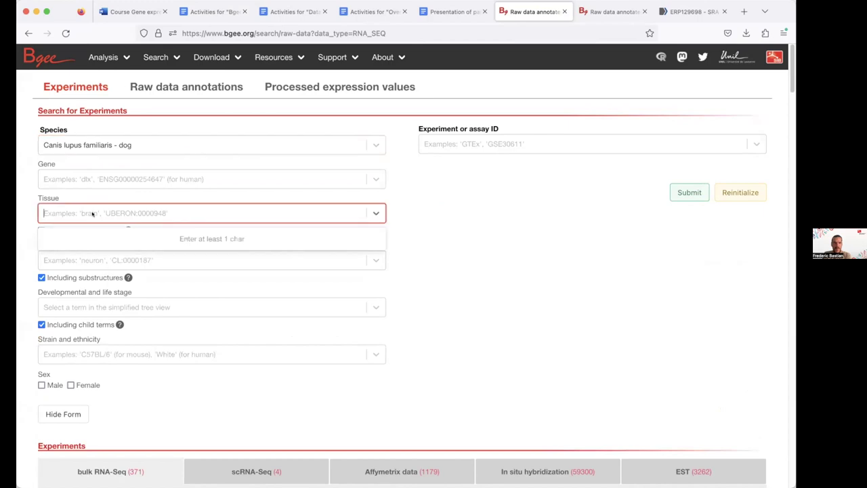
{"action": "type", "text": "brain"}
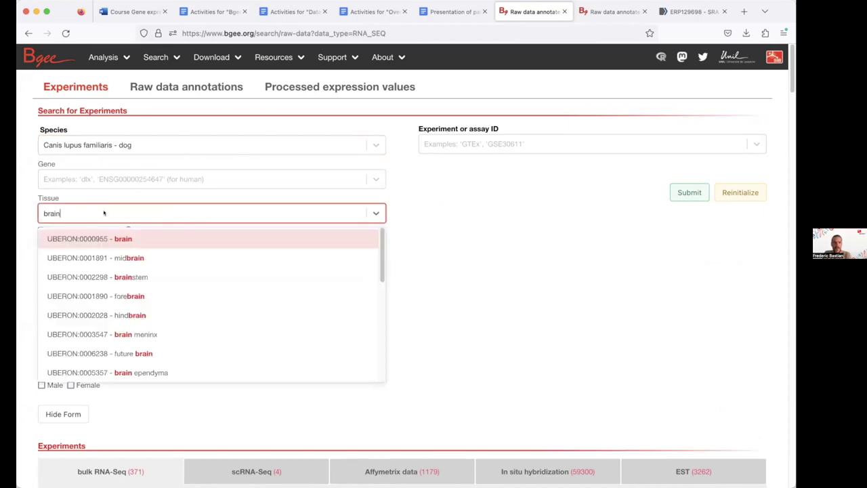
{"action": "left_click", "coordinate": [123, 238]}
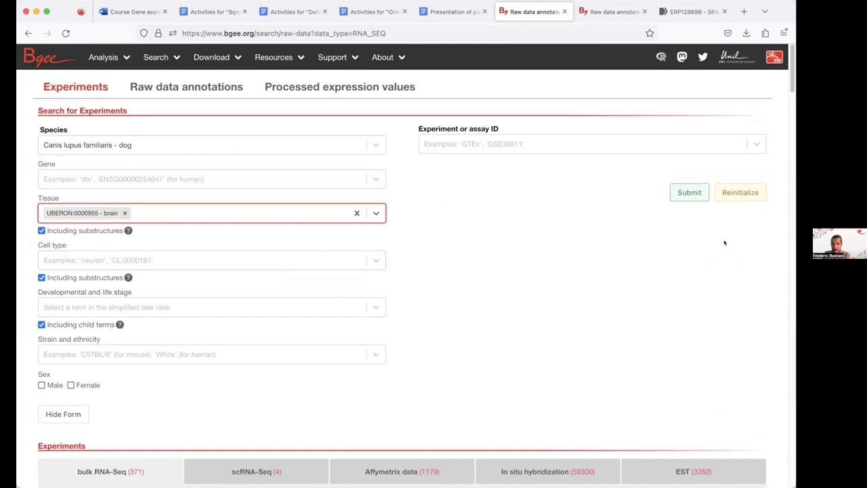
{"action": "left_click", "coordinate": [676, 196]}
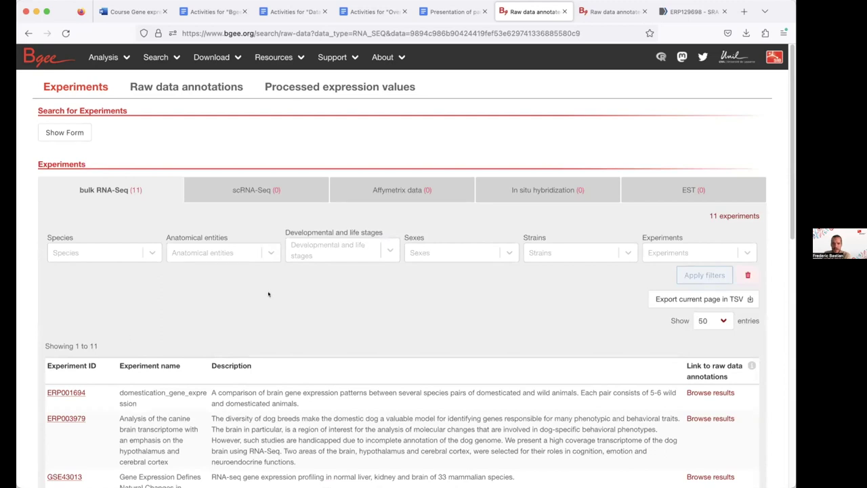
Compare the dog brain experiments results with the participants' answers in the Google Docs activities document.
{"action": "scroll", "coordinate": [269, 294], "scroll_direction": "down", "scroll_amount": 2}
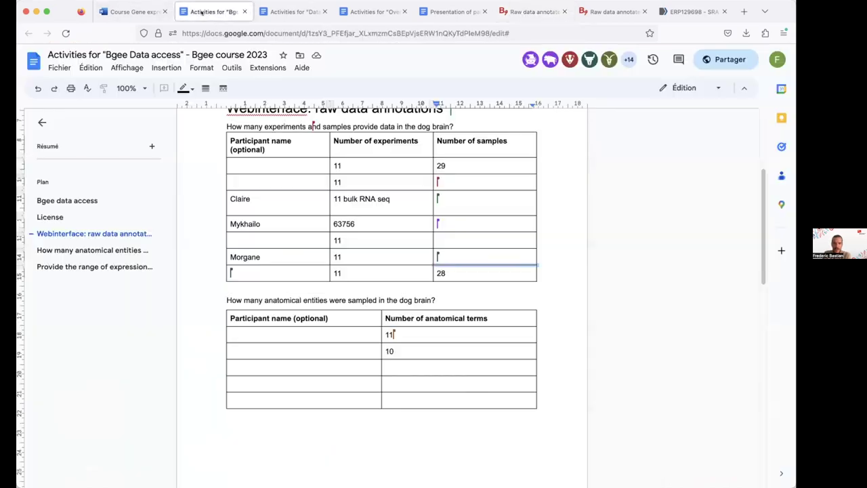
{"action": "left_click", "coordinate": [202, 13]}
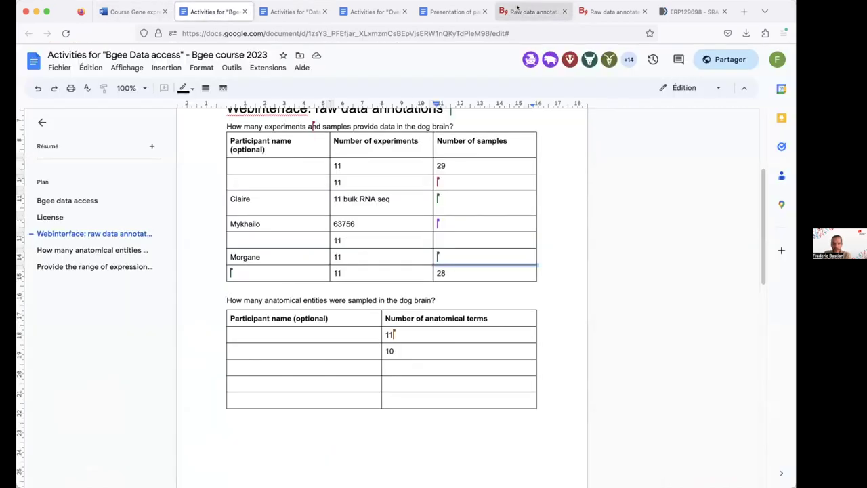
{"action": "left_click", "coordinate": [531, 11]}
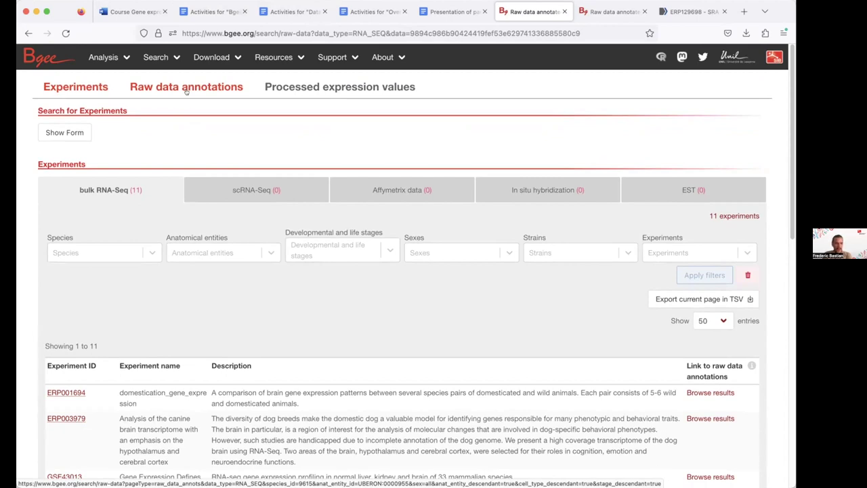
Switch the dog brain search to its raw data annotations and check the search form.
{"action": "left_click", "coordinate": [186, 91]}
{"action": "left_click", "coordinate": [65, 132]}
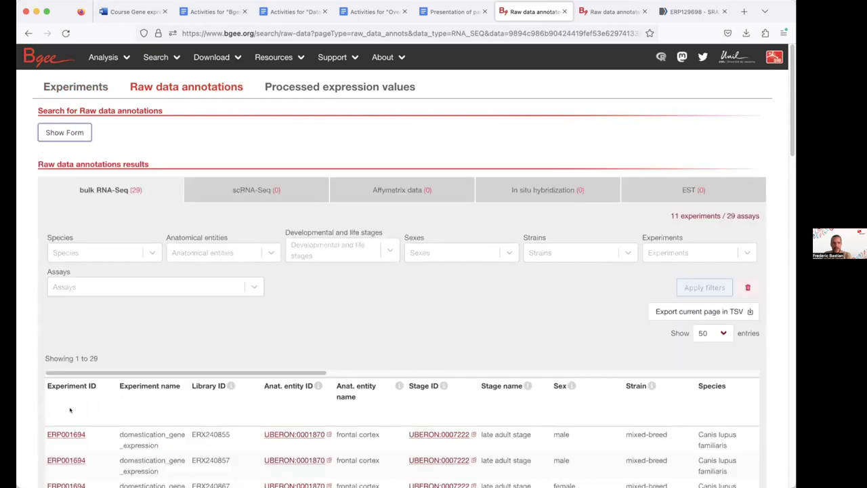
{"action": "left_click", "coordinate": [67, 412]}
Review the anatomical entity names in the dog brain annotations, marking the entries annotated only as brain.
{"action": "scroll", "coordinate": [254, 313], "scroll_direction": "down", "scroll_amount": 5}
{"action": "scroll", "coordinate": [253, 313], "scroll_direction": "down", "scroll_amount": 1}
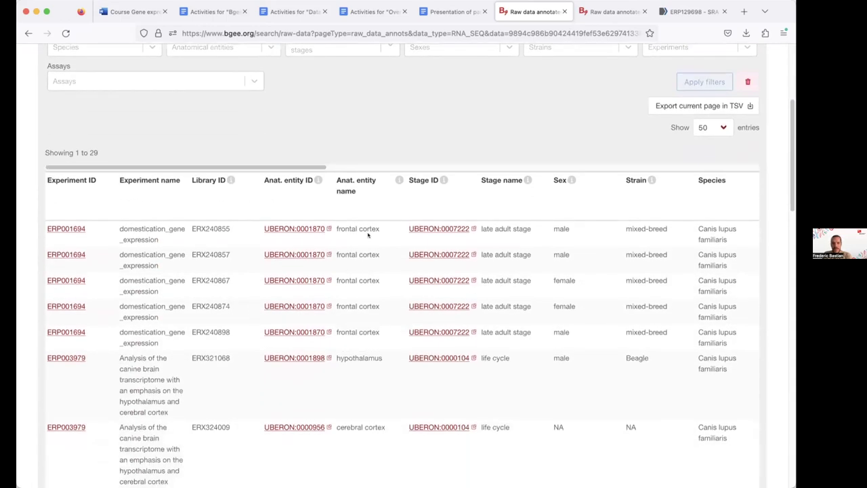
{"action": "scroll", "coordinate": [366, 285], "scroll_direction": "down", "scroll_amount": 2}
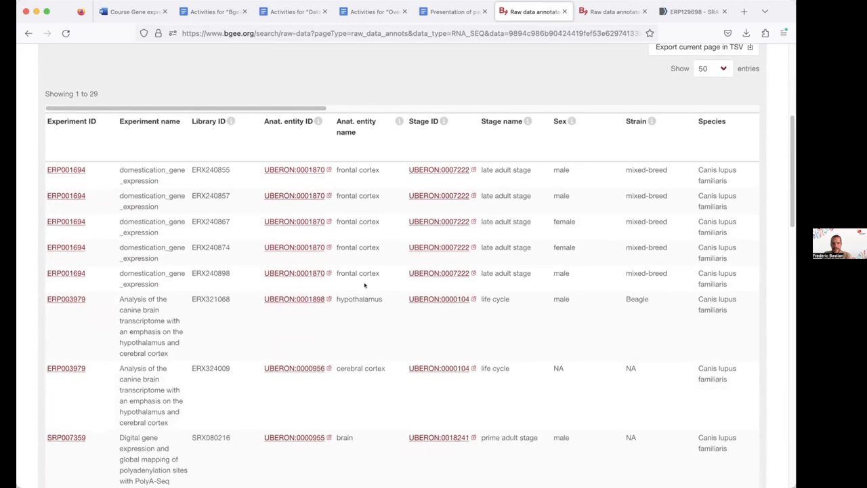
{"action": "scroll", "coordinate": [365, 272], "scroll_direction": "down", "scroll_amount": 1}
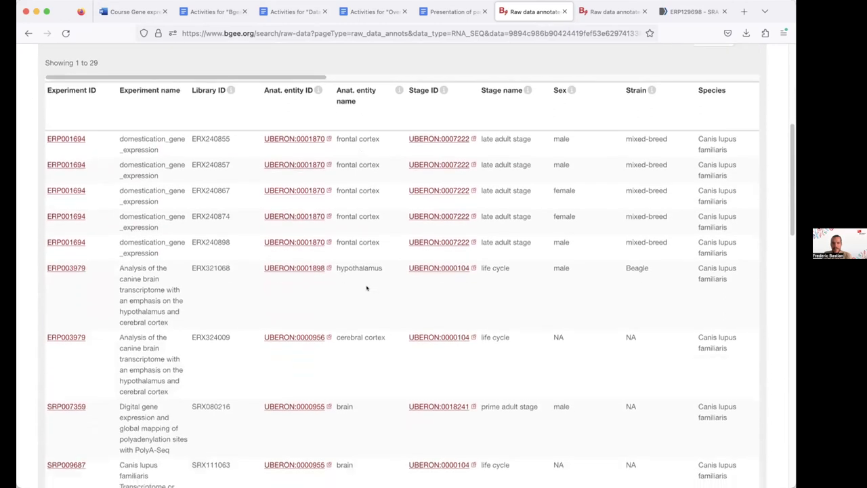
{"action": "scroll", "coordinate": [365, 294], "scroll_direction": "down", "scroll_amount": 3}
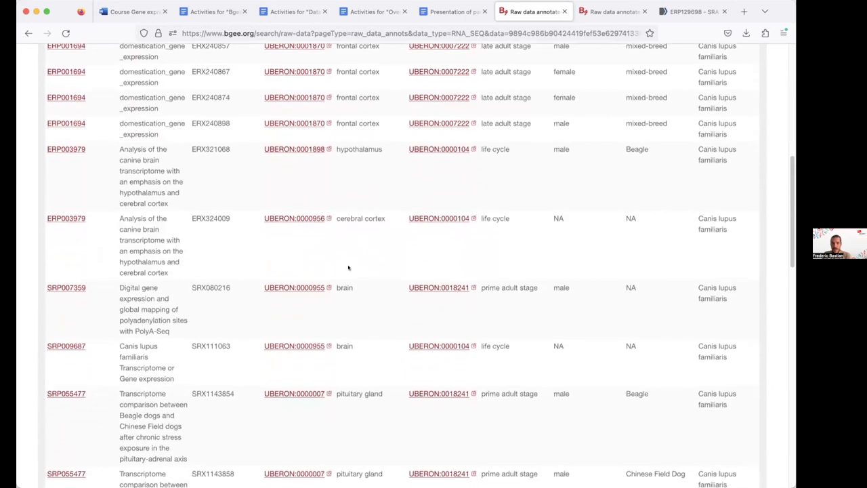
{"action": "left_click_drag", "start_coordinate": [333, 286], "coordinate": [351, 287]}
{"action": "left_click_drag", "start_coordinate": [332, 343], "coordinate": [350, 340]}
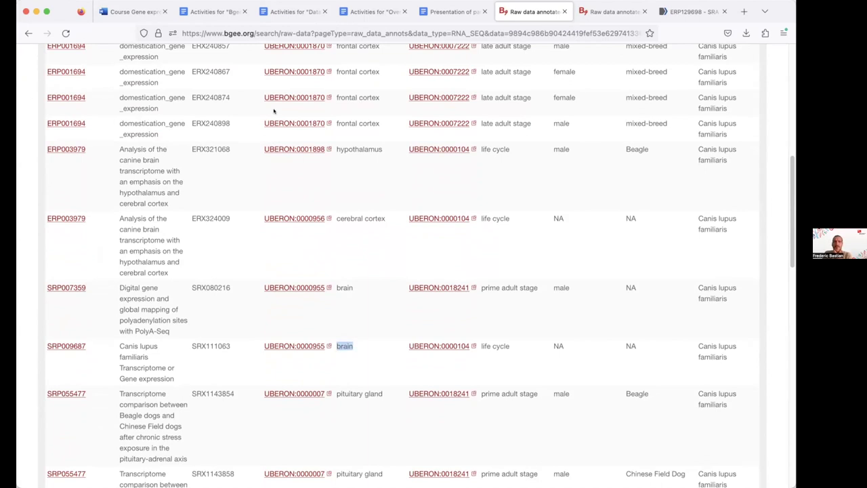
Check the experiment and sample answers in the activities document against the raw data annotations and processed expression values of the dog brain search.
{"action": "left_click", "coordinate": [223, 16]}
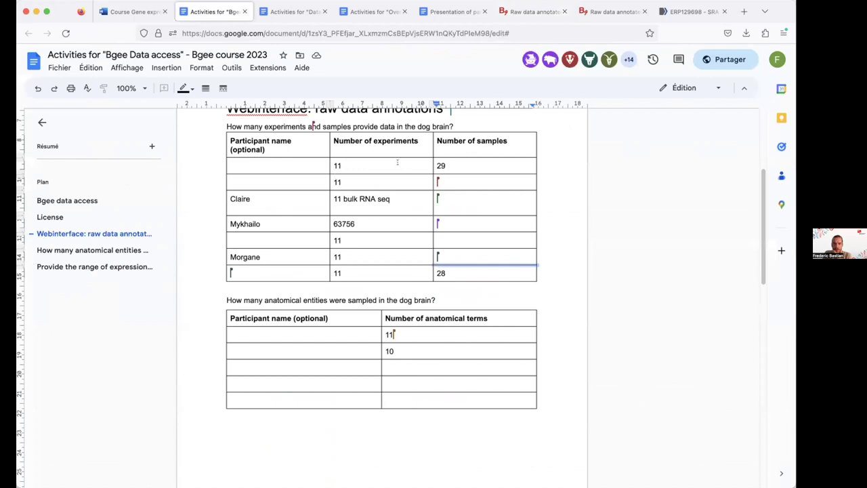
{"action": "left_click", "coordinate": [532, 12]}
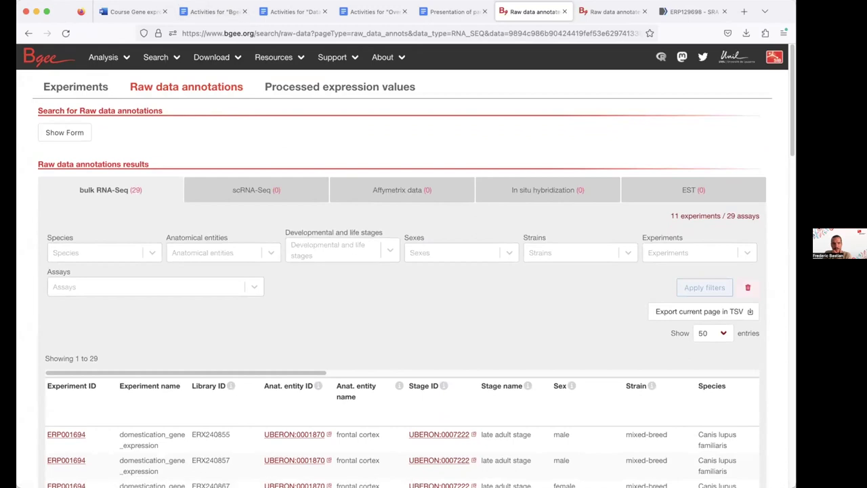
{"action": "left_click", "coordinate": [208, 12]}
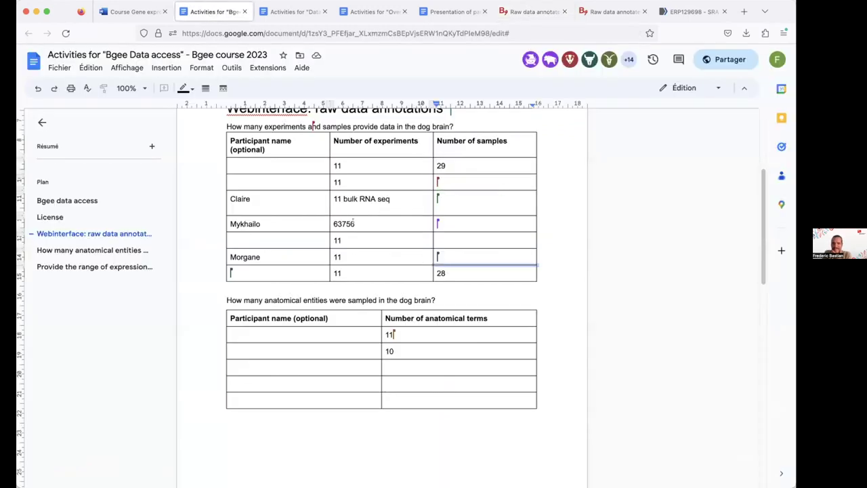
{"action": "left_click", "coordinate": [532, 11]}
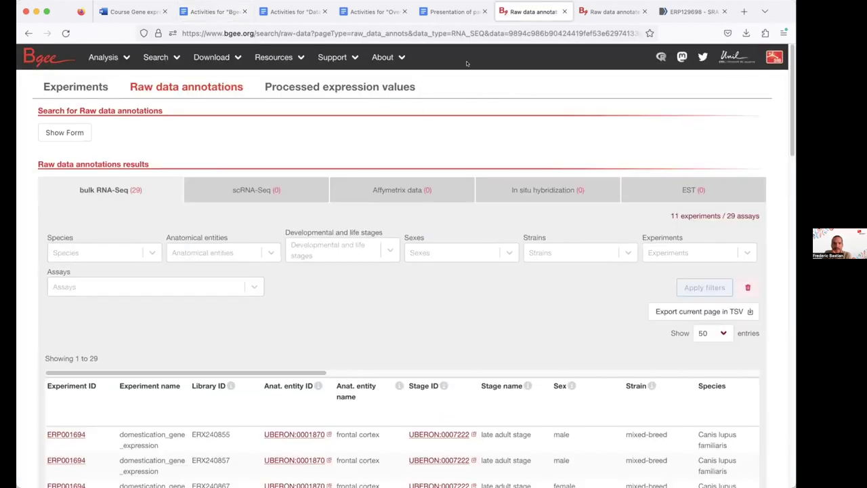
{"action": "left_click", "coordinate": [345, 88]}
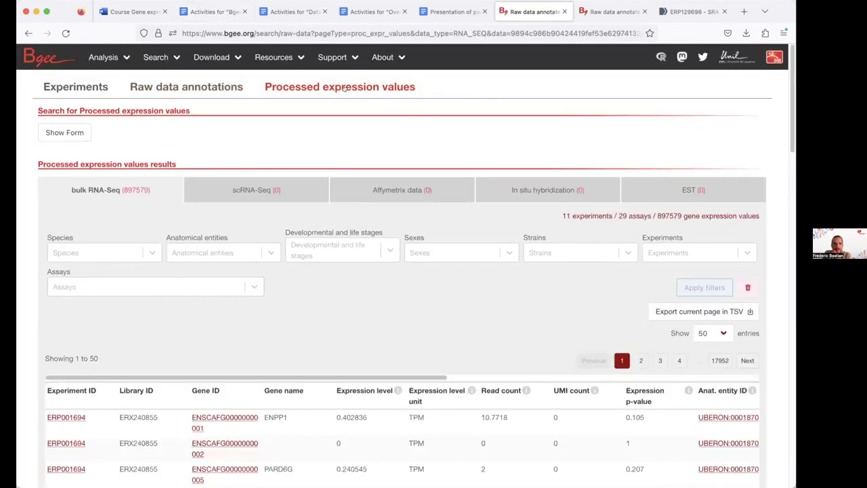
{"action": "left_click", "coordinate": [221, 86]}
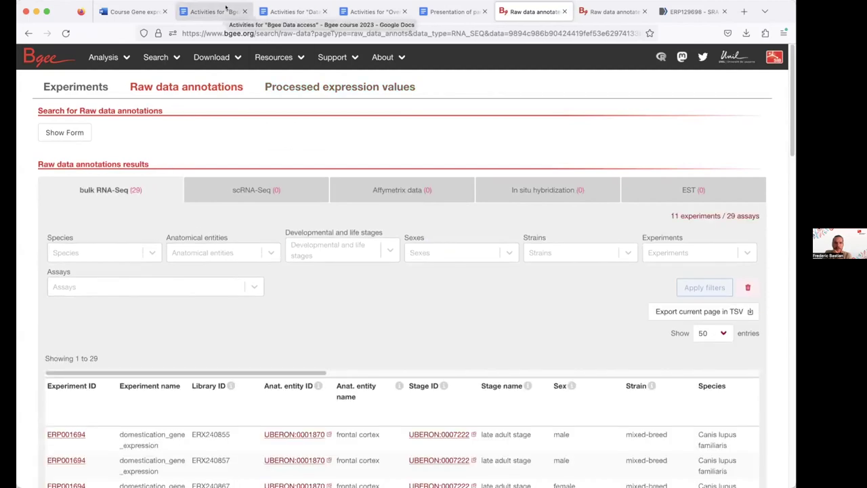
Consult the activities document's anatomical entities question and browse the values of the anatomical entities filter in the dog brain annotations.
{"action": "left_click", "coordinate": [225, 8]}
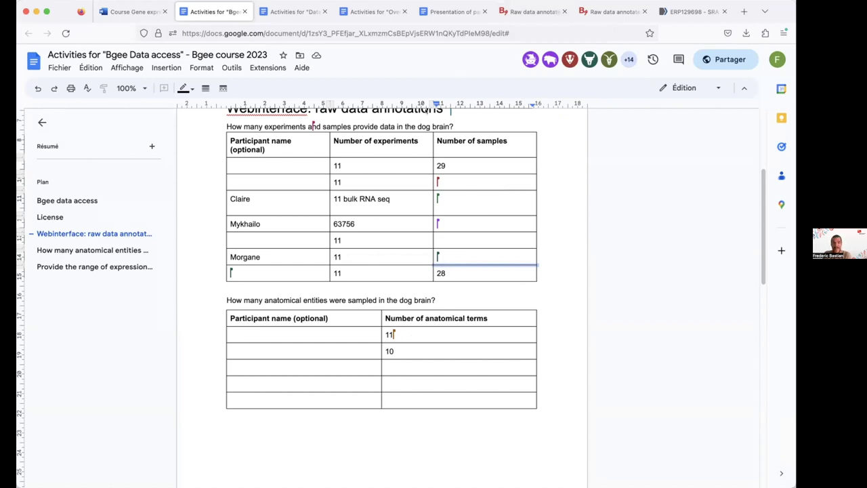
{"action": "left_click", "coordinate": [509, 19]}
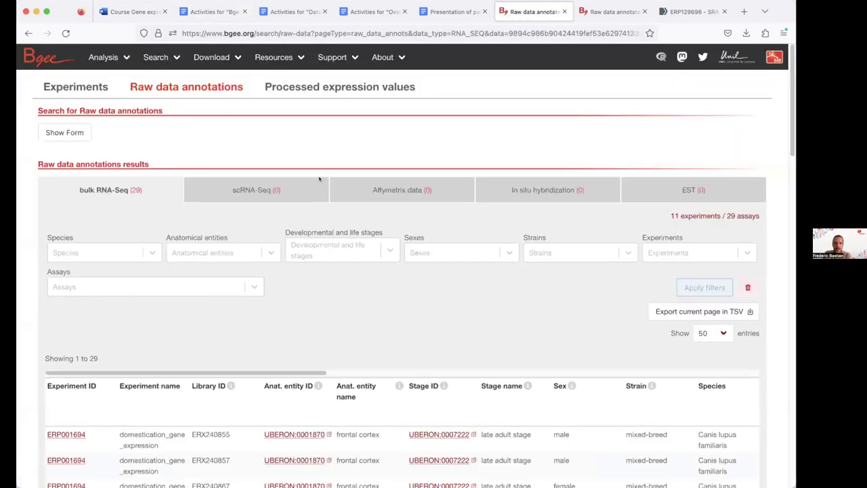
{"action": "left_click", "coordinate": [269, 252]}
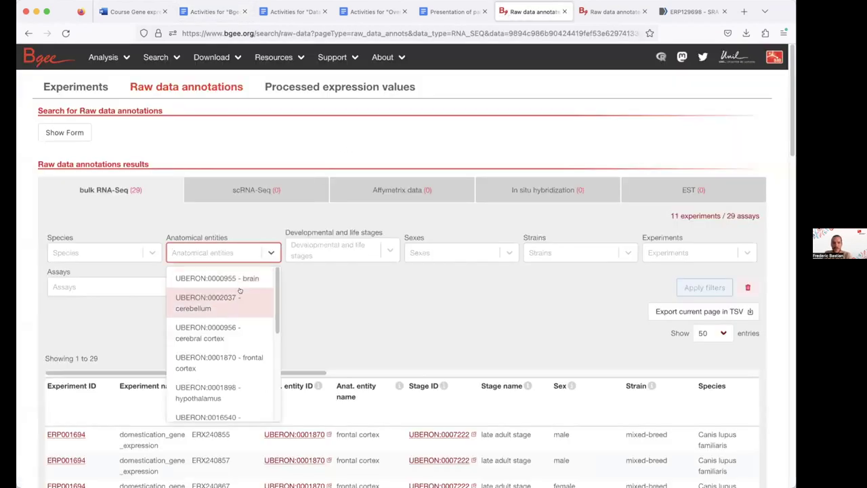
{"action": "scroll", "coordinate": [240, 290], "scroll_direction": "down", "scroll_amount": 2}
{"action": "scroll", "coordinate": [239, 290], "scroll_direction": "down", "scroll_amount": 3}
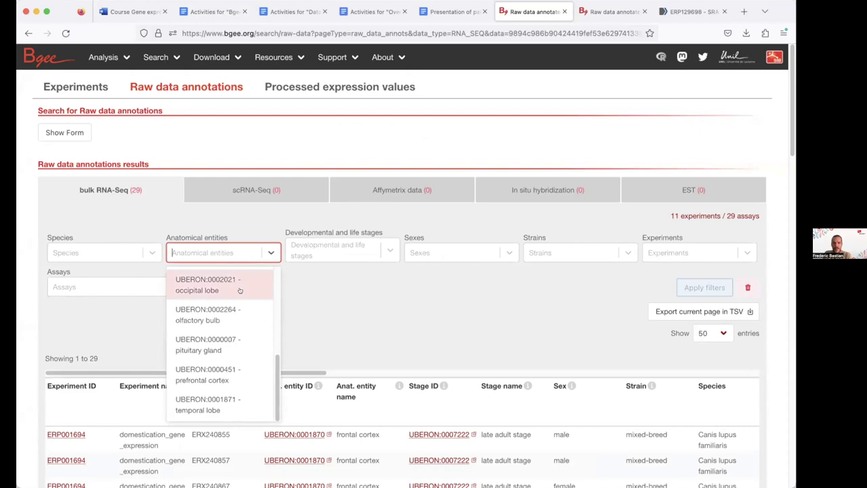
{"action": "scroll", "coordinate": [239, 290], "scroll_direction": "up", "scroll_amount": 5}
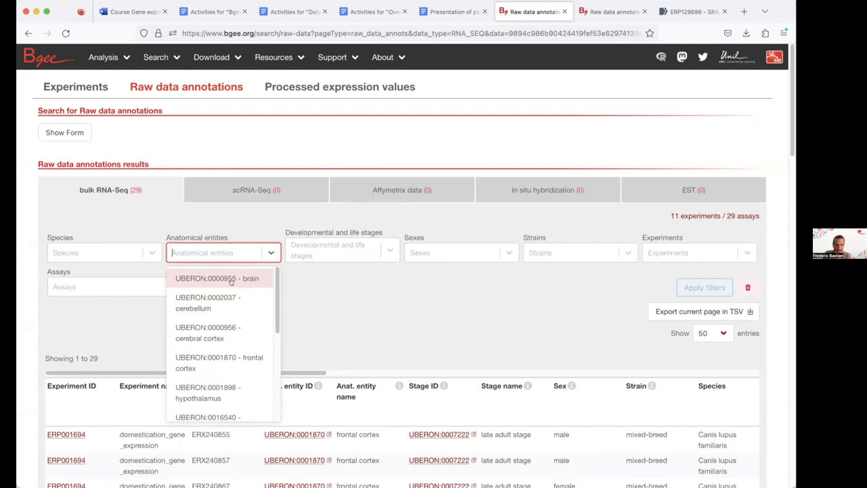
{"action": "scroll", "coordinate": [211, 366], "scroll_direction": "down", "scroll_amount": 3}
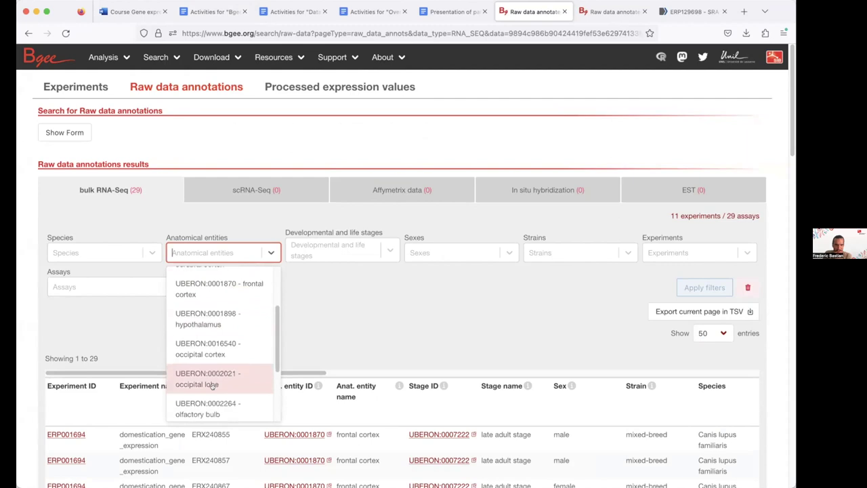
{"action": "scroll", "coordinate": [207, 369], "scroll_direction": "down", "scroll_amount": 2}
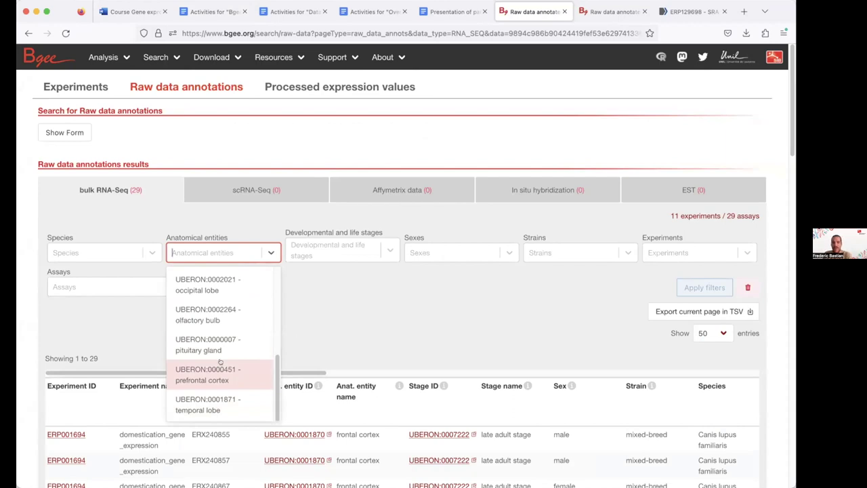
Recheck the anatomical entities filter values for the dog brain and compare them with the answers in the "Bgee Data access" activities document.
{"action": "scroll", "coordinate": [220, 362], "scroll_direction": "up", "scroll_amount": 5}
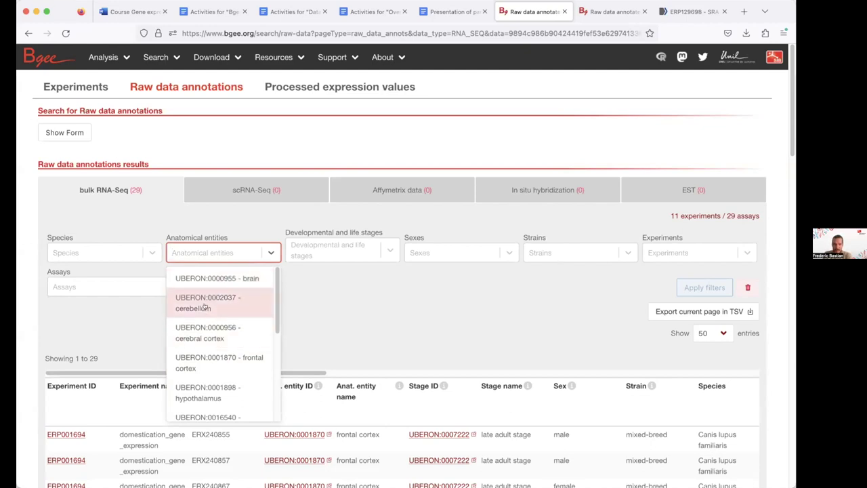
{"action": "scroll", "coordinate": [213, 376], "scroll_direction": "down", "scroll_amount": 4}
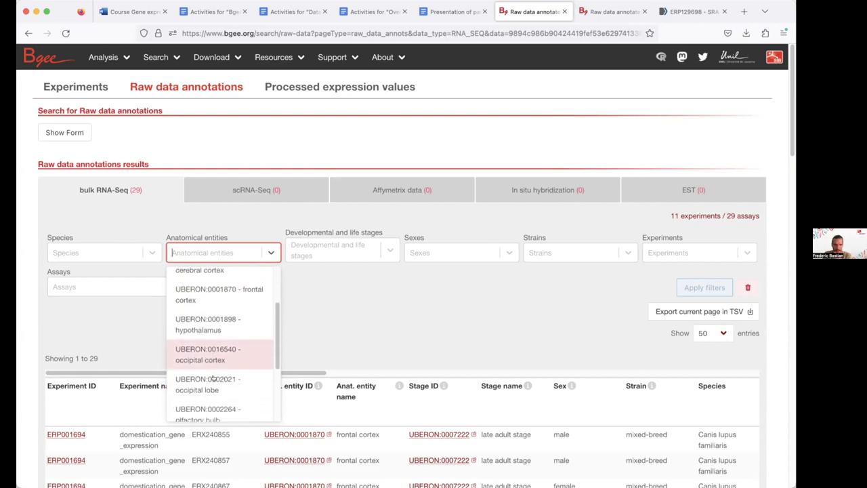
{"action": "scroll", "coordinate": [213, 376], "scroll_direction": "down", "scroll_amount": 1}
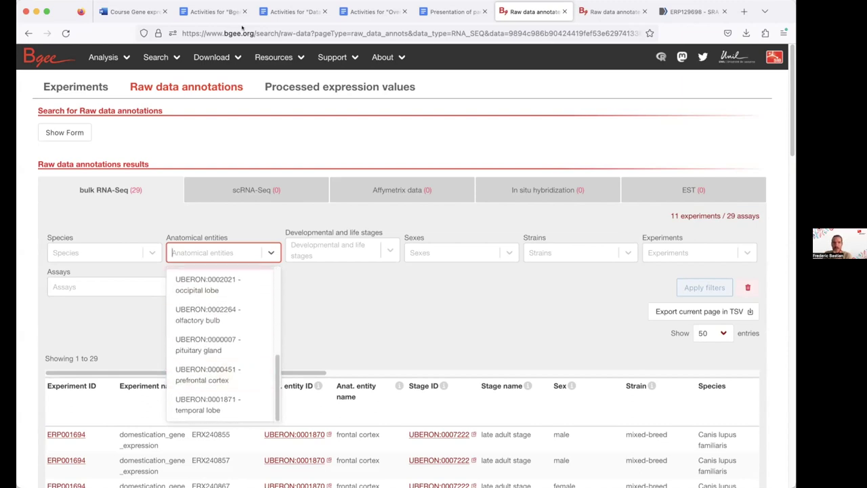
{"action": "left_click", "coordinate": [271, 12]}
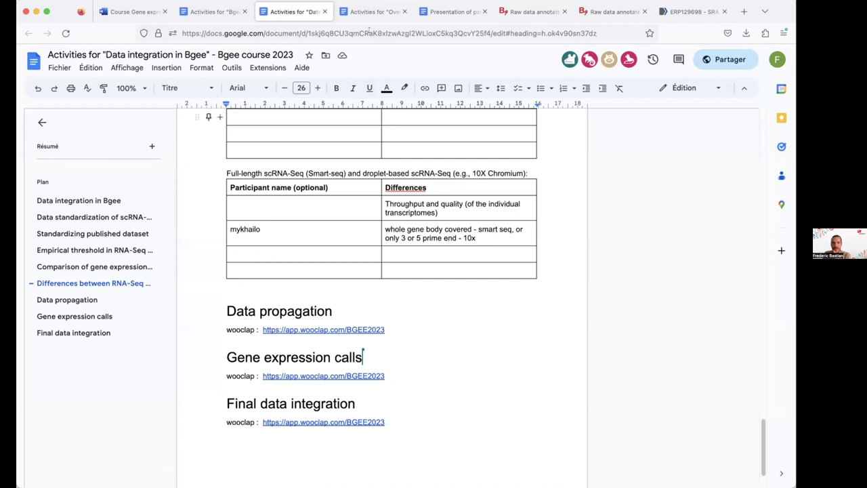
{"action": "left_click", "coordinate": [217, 11]}
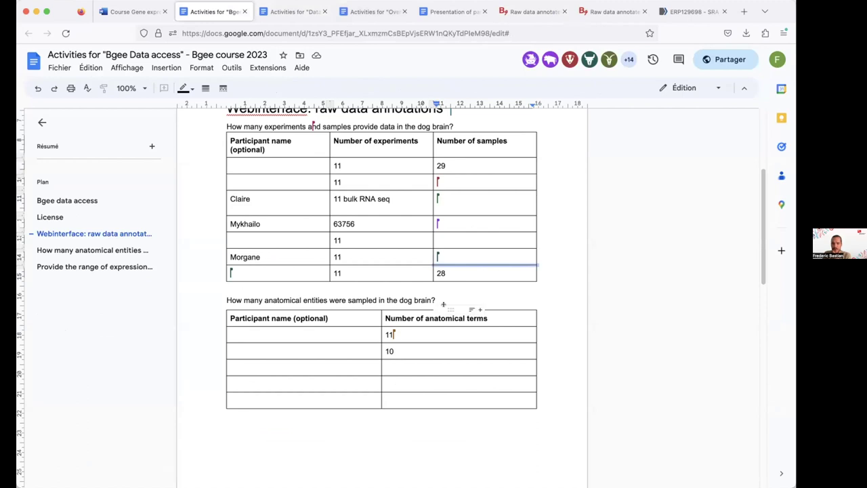
{"action": "scroll", "coordinate": [443, 304], "scroll_direction": "down", "scroll_amount": 2}
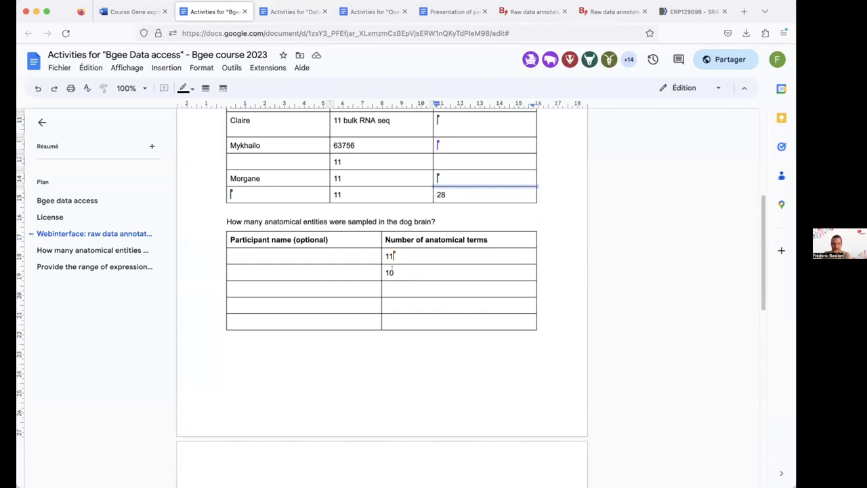
{"action": "scroll", "coordinate": [391, 267], "scroll_direction": "down", "scroll_amount": 1}
Read the activities question on the expression range of gene SRRM4 in the dog cerebellum, marking the gene name and the tissue.
{"action": "scroll", "coordinate": [391, 262], "scroll_direction": "down", "scroll_amount": 5}
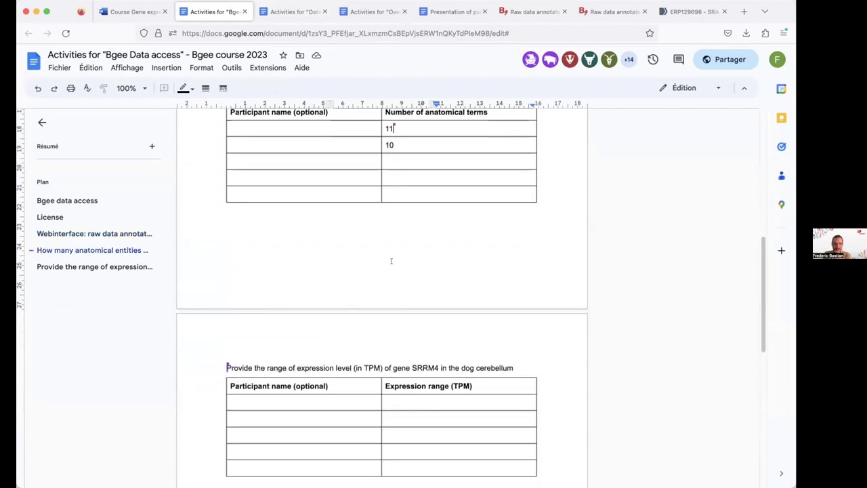
{"action": "scroll", "coordinate": [390, 260], "scroll_direction": "down", "scroll_amount": 2}
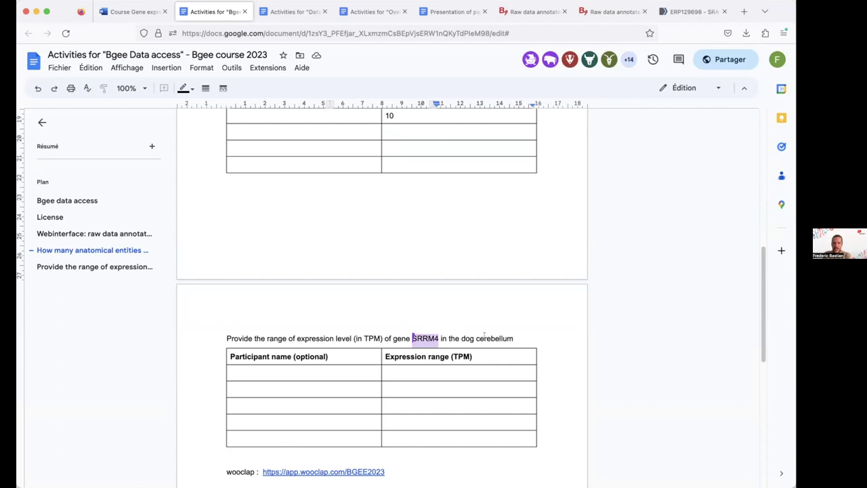
{"action": "double_click", "coordinate": [425, 338]}
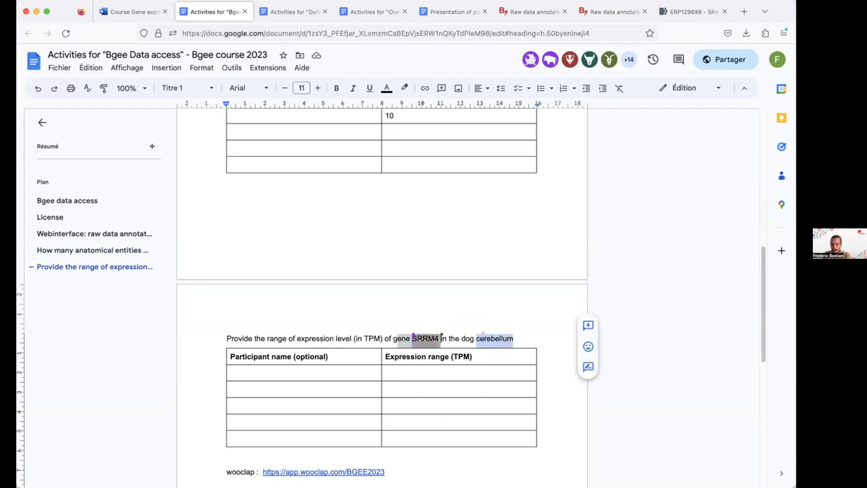
{"action": "scroll", "coordinate": [501, 330], "scroll_direction": "down", "scroll_amount": 1}
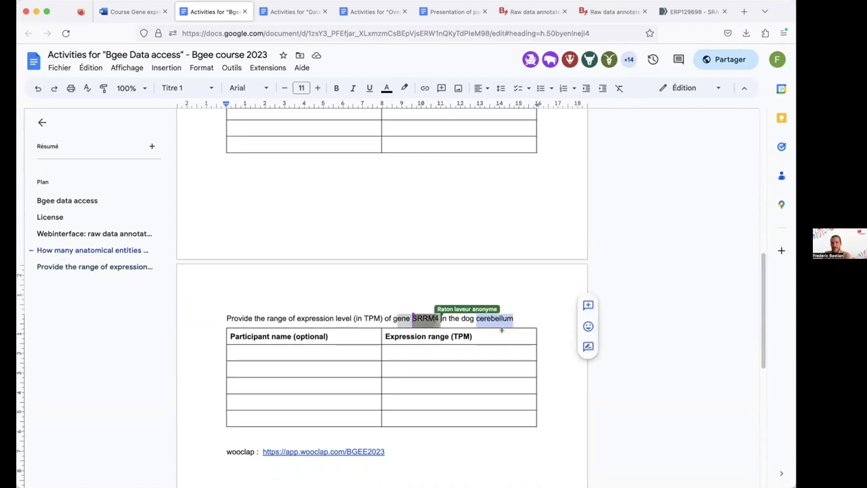
{"action": "scroll", "coordinate": [501, 330], "scroll_direction": "down", "scroll_amount": 1}
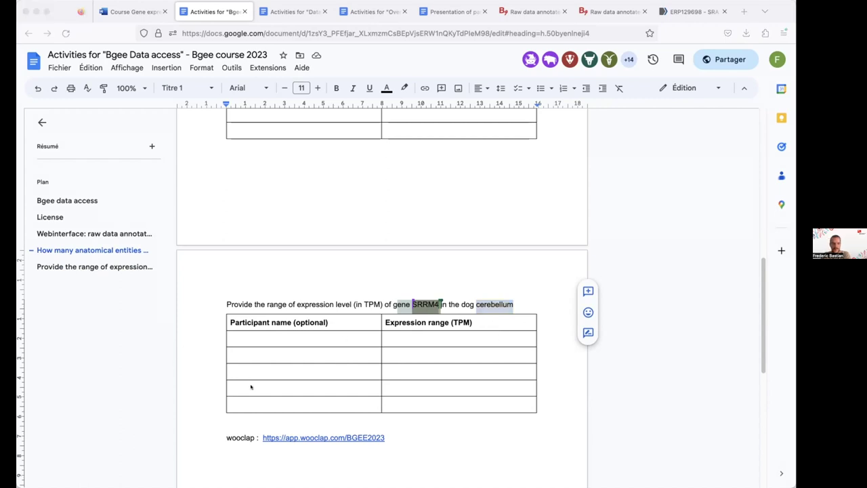
{"action": "left_click", "coordinate": [110, 380]}
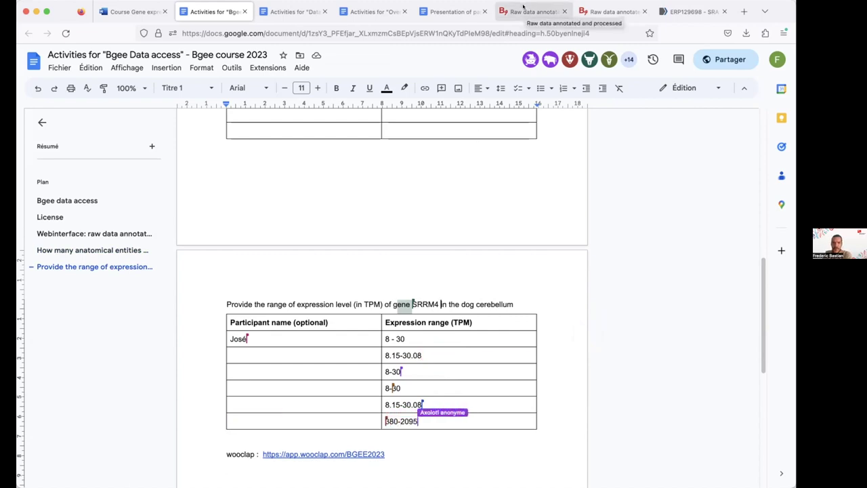
Return to the dog brain search in Bgee and show the search form for its processed expression values.
{"action": "left_click", "coordinate": [524, 10]}
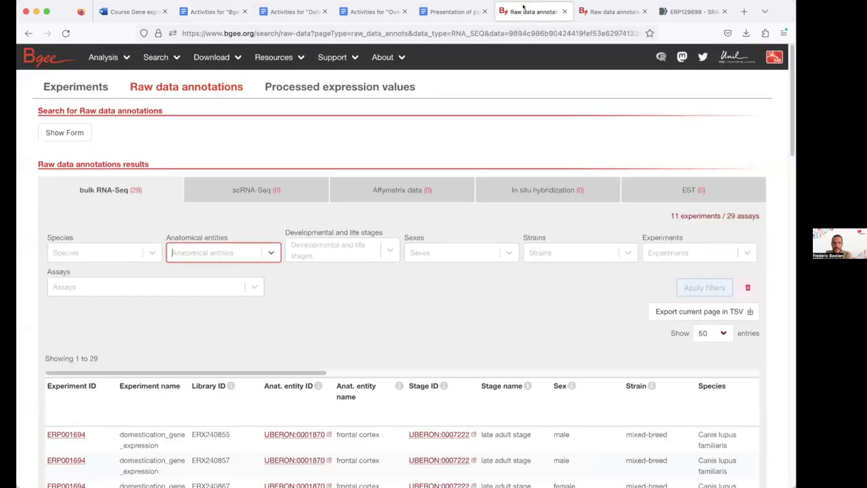
{"action": "left_click", "coordinate": [315, 87]}
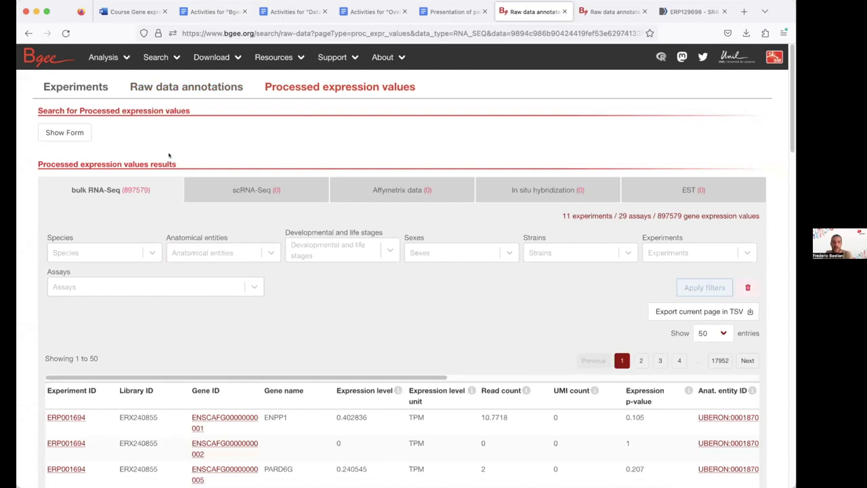
{"action": "left_click", "coordinate": [68, 132]}
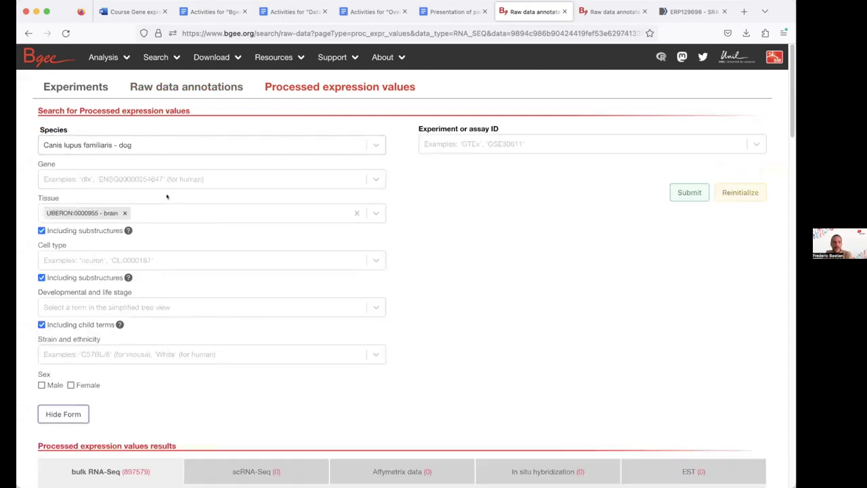
{"action": "left_click", "coordinate": [124, 213]}
{"action": "type", "text": "brain"}
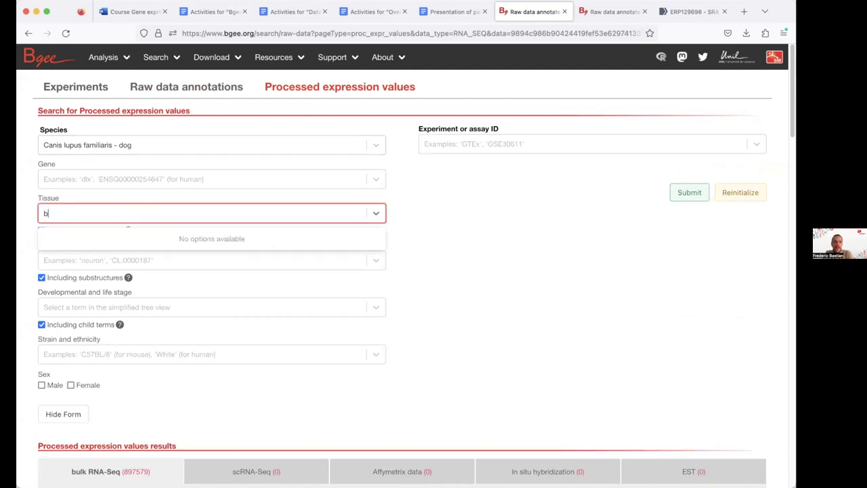
{"action": "left_click", "coordinate": [129, 231]}
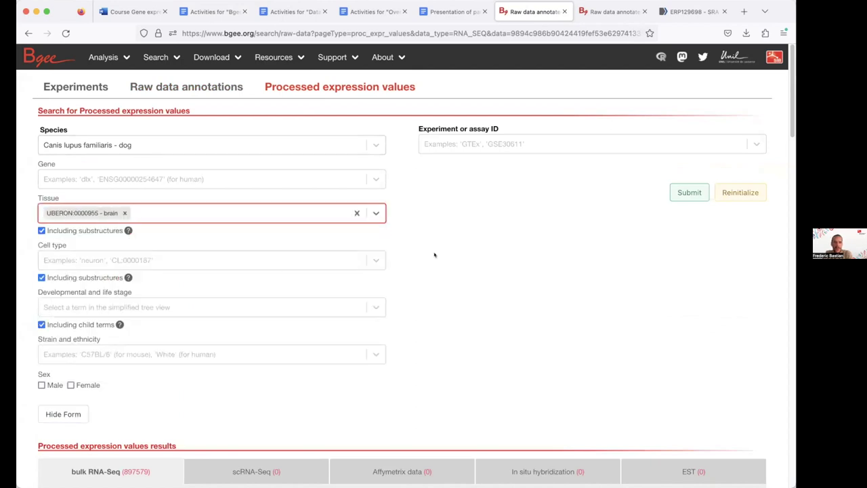
Filter the dog brain processed expression values to the anatomical entity cerebellum (UBERON:0002037).
{"action": "scroll", "coordinate": [434, 253], "scroll_direction": "down", "scroll_amount": 5}
{"action": "left_click", "coordinate": [258, 351]}
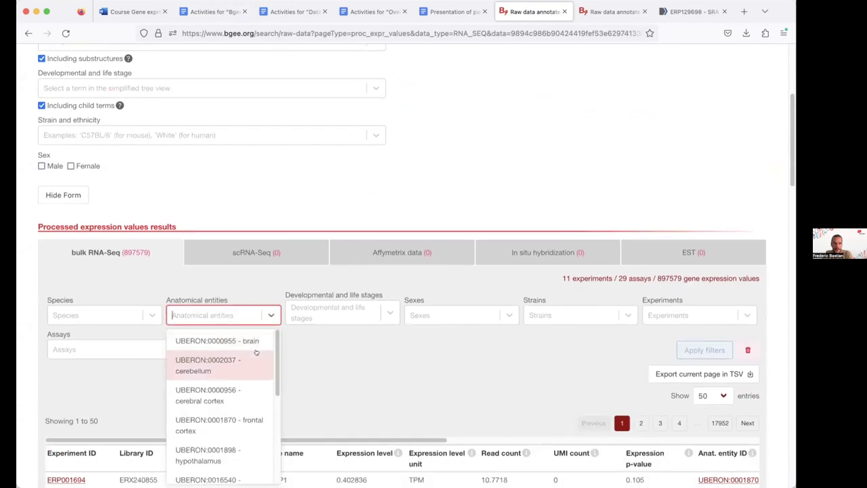
{"action": "left_click", "coordinate": [233, 363]}
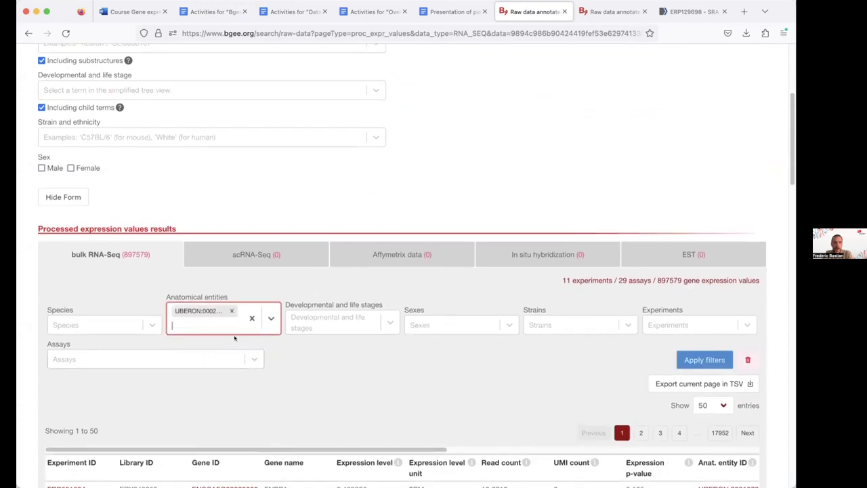
{"action": "scroll", "coordinate": [145, 194], "scroll_direction": "up", "scroll_amount": 3}
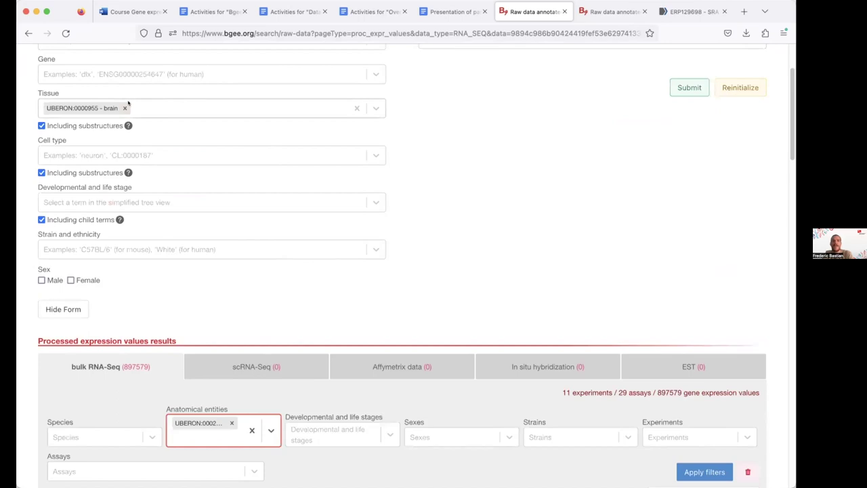
{"action": "scroll", "coordinate": [298, 304], "scroll_direction": "down", "scroll_amount": 2}
{"action": "left_click", "coordinate": [704, 382]}
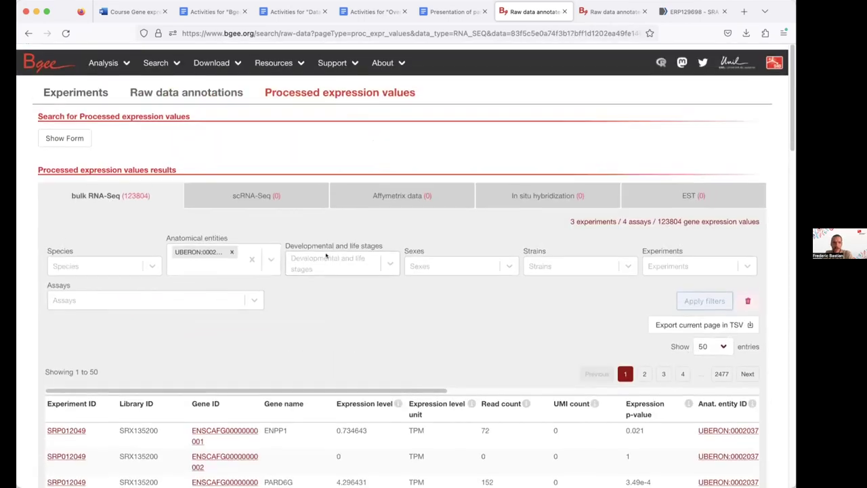
Add the gene SRRM4 to the processed expression values search for dog brain and submit it.
{"action": "left_click", "coordinate": [66, 135]}
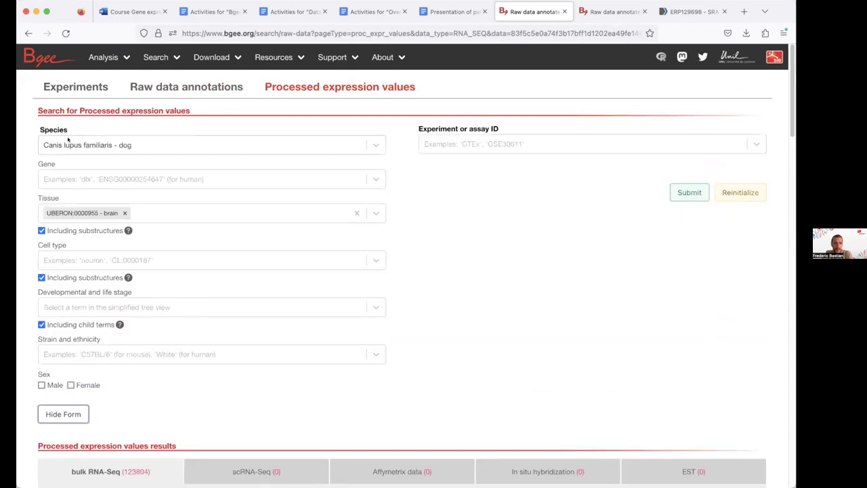
{"action": "left_click", "coordinate": [91, 178]}
{"action": "type", "text": "srrm"}
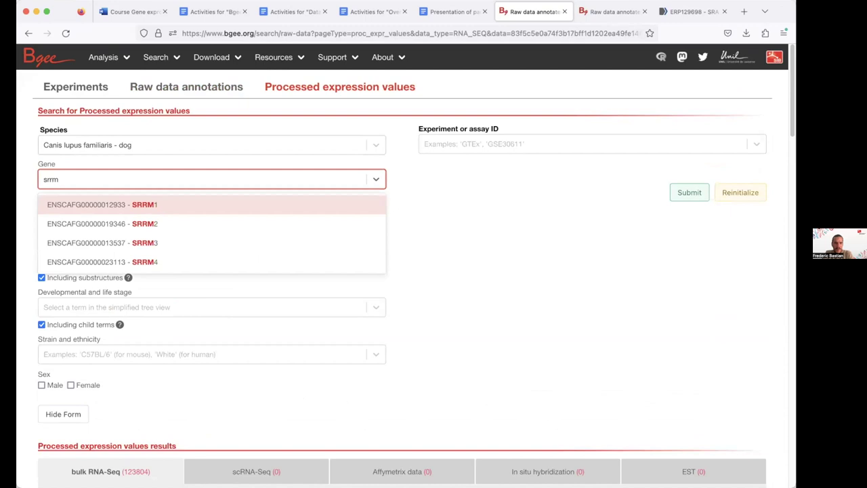
{"action": "type", "text": "4"}
{"action": "key", "text": "Return"}
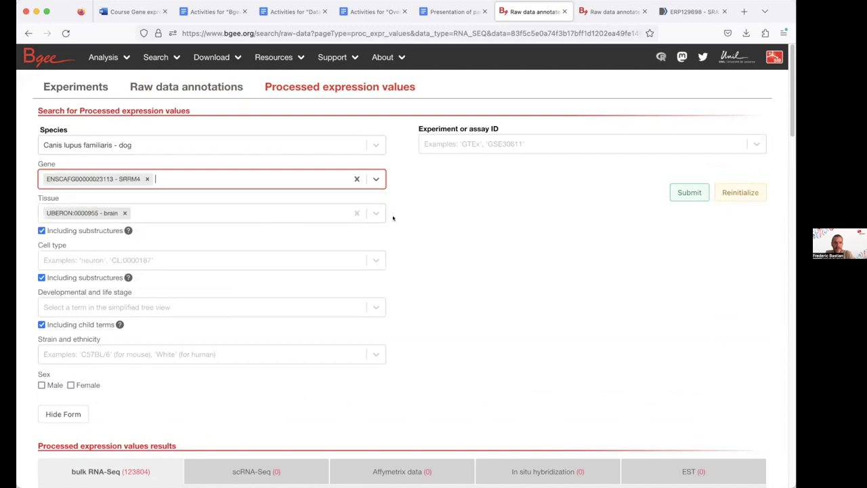
{"action": "left_click", "coordinate": [672, 192]}
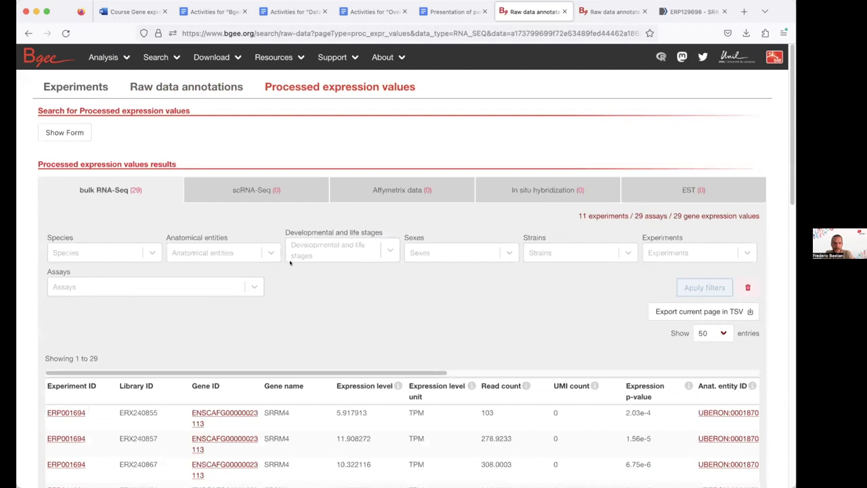
Filter the SRRM4 expression values to the anatomical entity cerebellum and view the resulting rows.
{"action": "scroll", "coordinate": [278, 254], "scroll_direction": "down", "scroll_amount": 5}
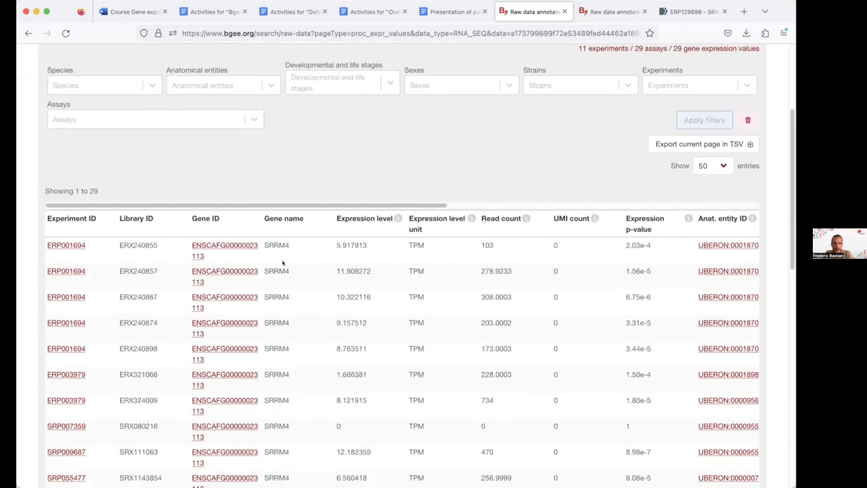
{"action": "scroll", "coordinate": [292, 288], "scroll_direction": "up", "scroll_amount": 3}
{"action": "left_click", "coordinate": [270, 189]}
{"action": "left_click", "coordinate": [240, 233]}
{"action": "left_click", "coordinate": [697, 231]}
{"action": "scroll", "coordinate": [532, 245], "scroll_direction": "down", "scroll_amount": 3}
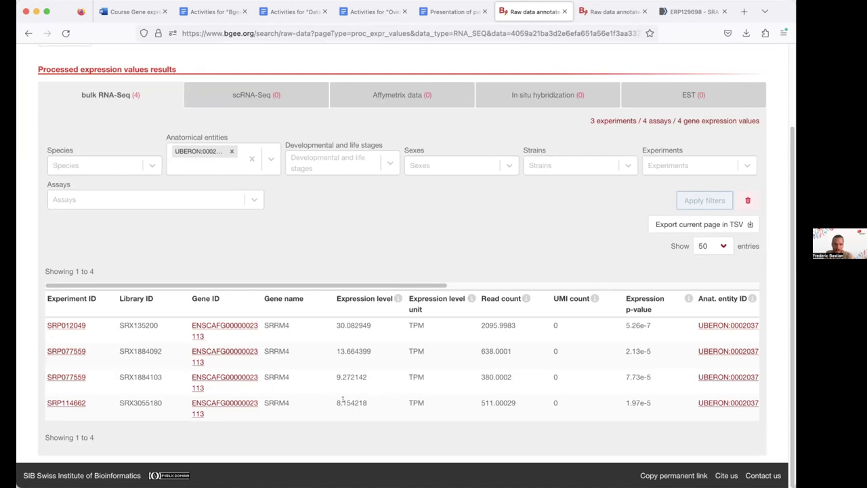
Compare the expression range answers in the activities document with the SRRM4 expression levels and read counts, marking "in TPM" in the question.
{"action": "left_click", "coordinate": [215, 12]}
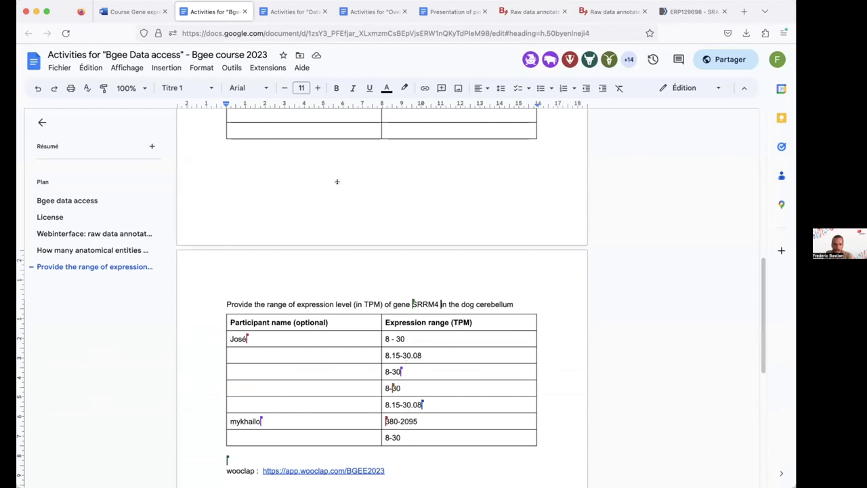
{"action": "left_click", "coordinate": [534, 12]}
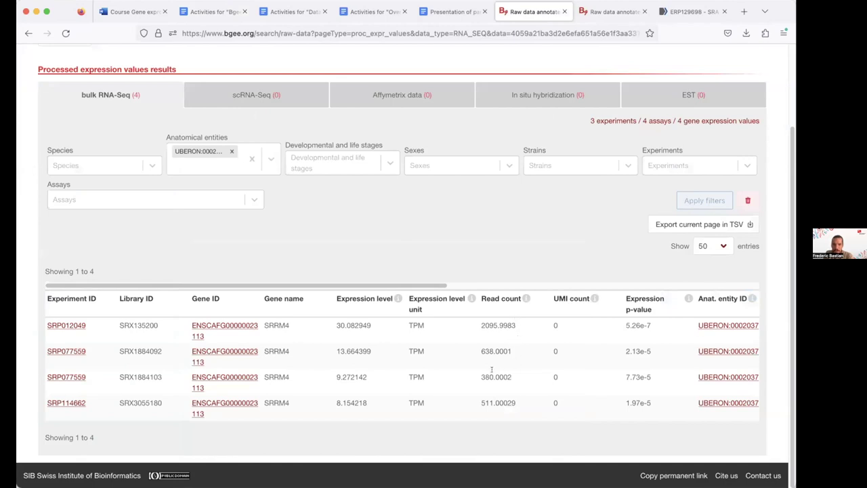
{"action": "left_click", "coordinate": [212, 12]}
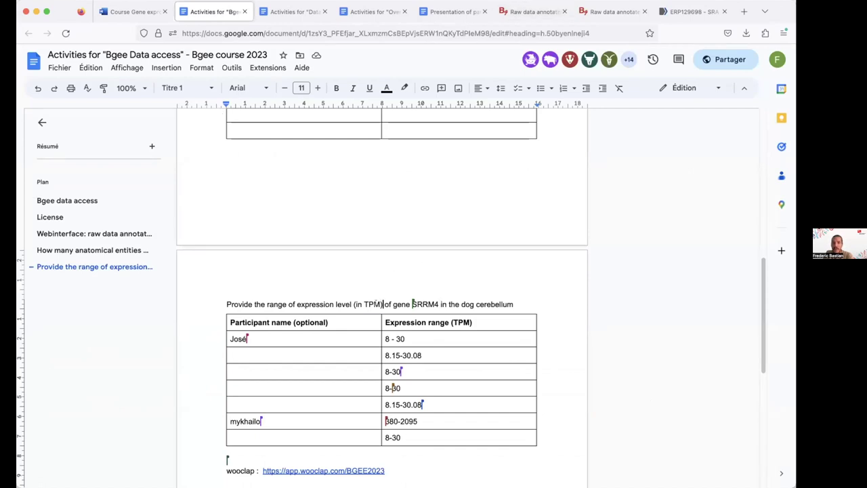
{"action": "left_click_drag", "start_coordinate": [381, 304], "coordinate": [357, 304]}
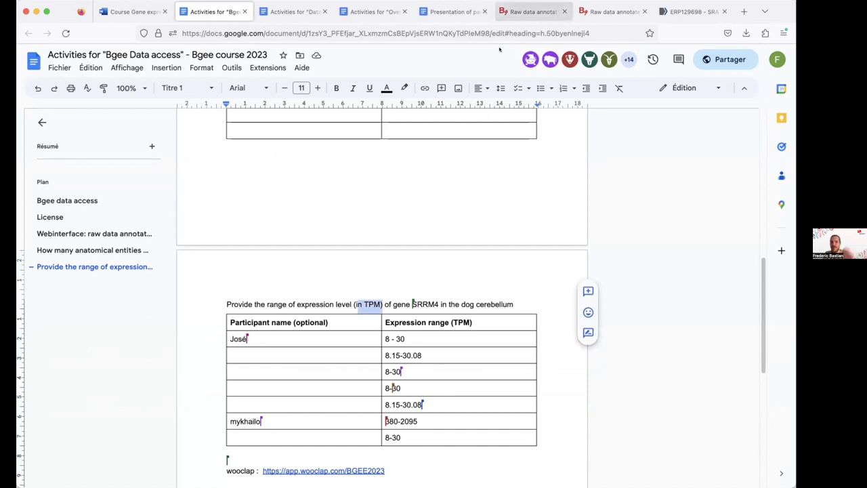
{"action": "left_click", "coordinate": [518, 12]}
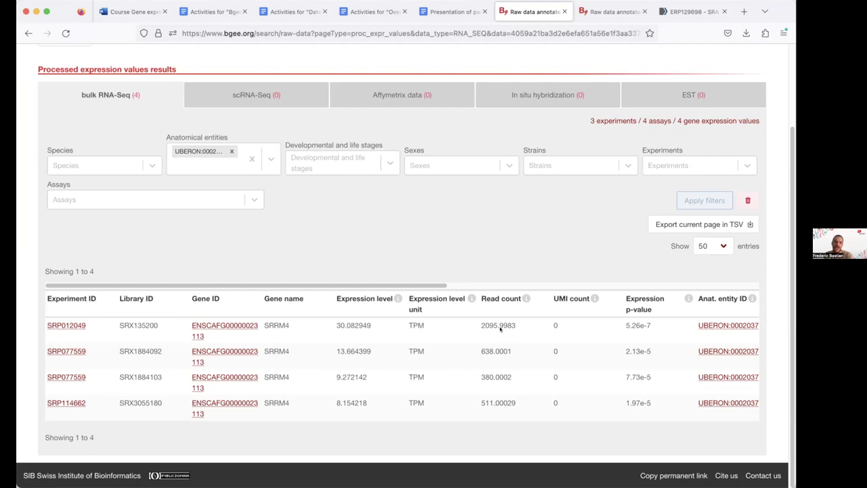
{"action": "left_click", "coordinate": [210, 11]}
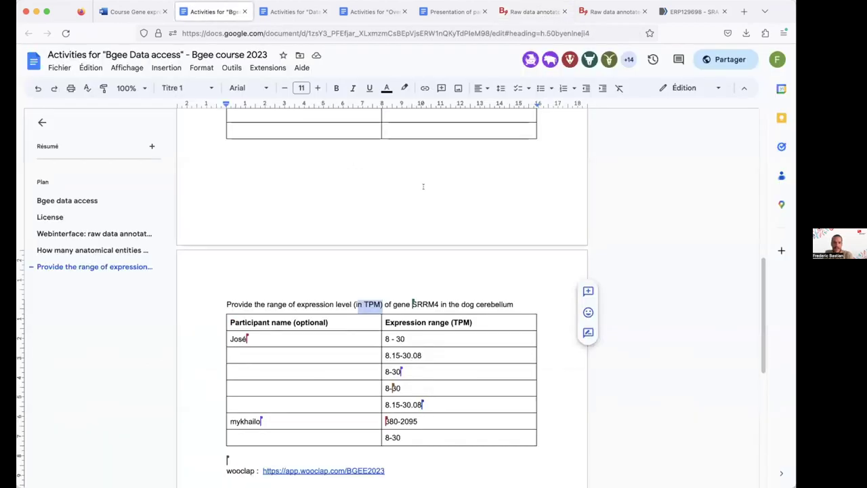
{"action": "scroll", "coordinate": [439, 220], "scroll_direction": "down", "scroll_amount": 4}
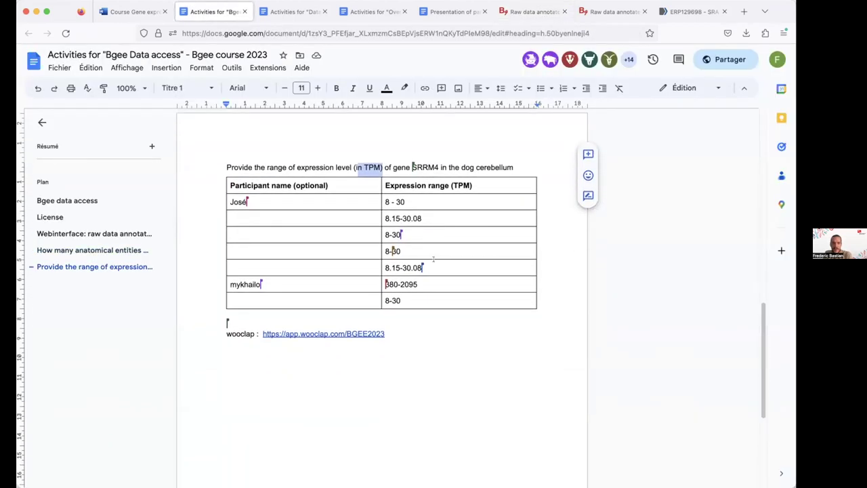